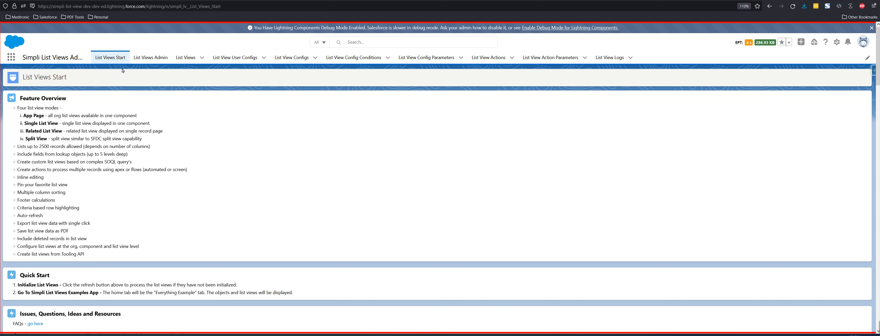
Open the List Views Admin page and locate the Create Action Wizard tool
{"action": "left_click", "coordinate": [162, 59]}
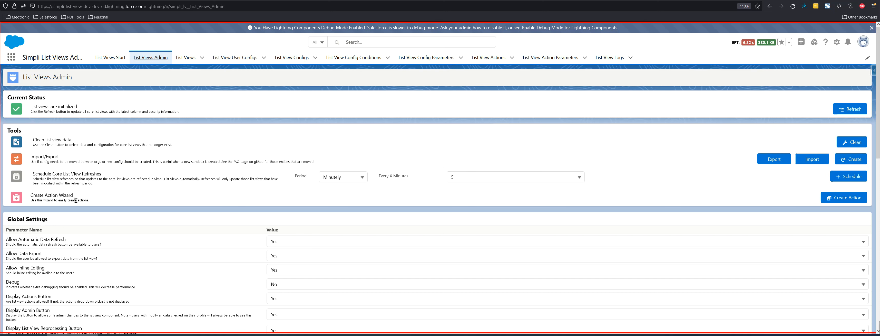
{"action": "left_click_drag", "start_coordinate": [42, 196], "coordinate": [70, 195]}
{"action": "left_click", "coordinate": [106, 192]}
Open List View Actions in a separate browser tab and show the All list view
{"action": "right_click", "coordinate": [489, 58]}
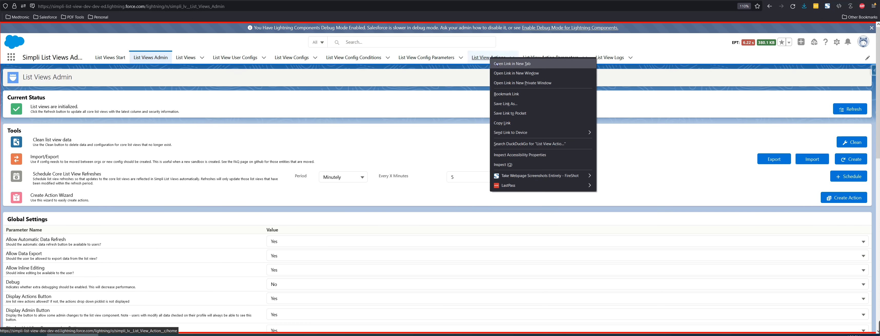
{"action": "left_click", "coordinate": [498, 64]}
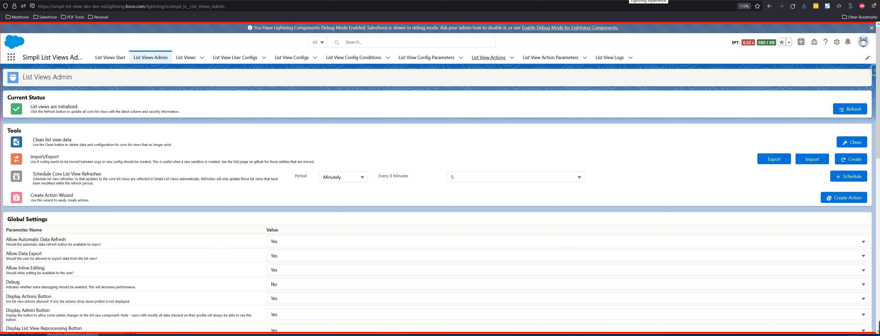
{"action": "left_click", "coordinate": [630, 1]}
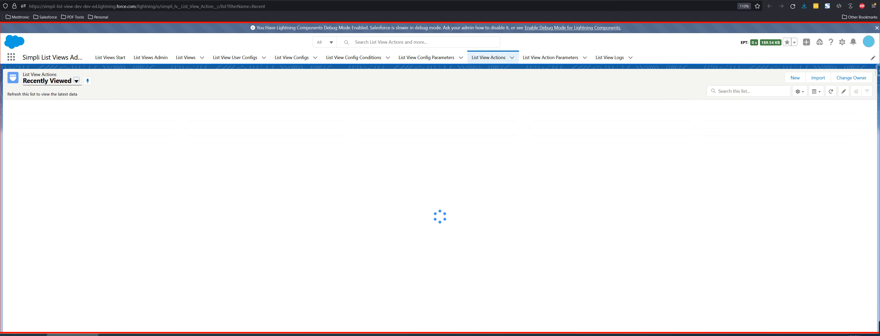
{"action": "left_click", "coordinate": [76, 80]}
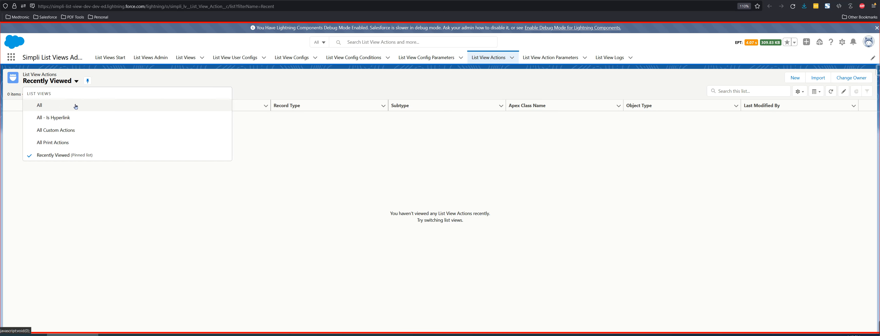
{"action": "left_click", "coordinate": [74, 105]}
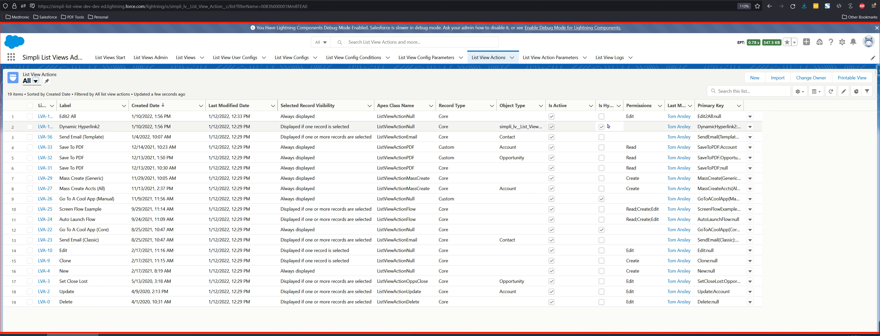
Widen the Is Hyperlink column and examine the Apex class and label of the Dynamic Hyperlink2 action
{"action": "left_click_drag", "start_coordinate": [624, 106], "coordinate": [640, 109]}
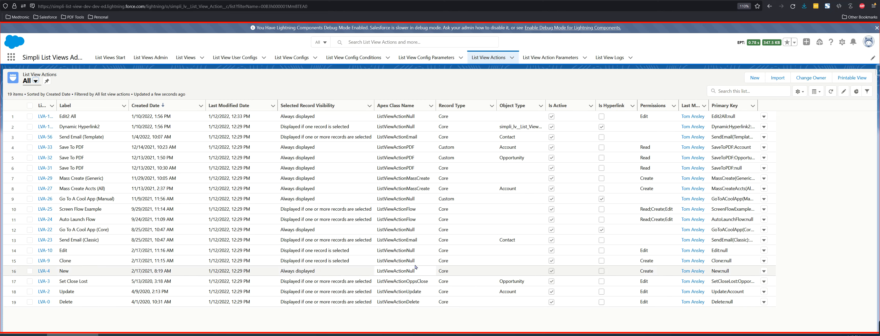
{"action": "left_click", "coordinate": [416, 128]}
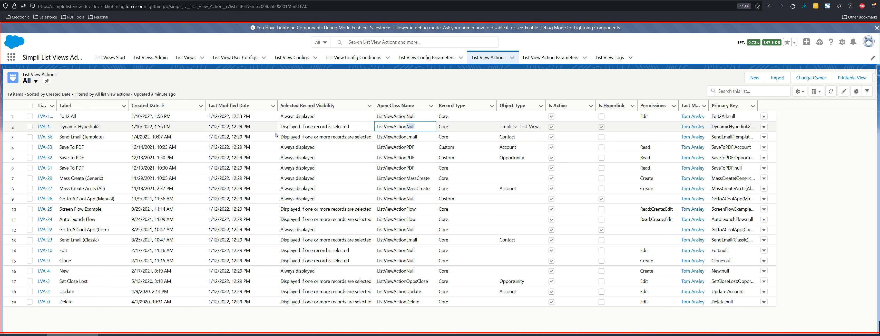
{"action": "left_click", "coordinate": [93, 131]}
{"action": "left_click", "coordinate": [97, 130]}
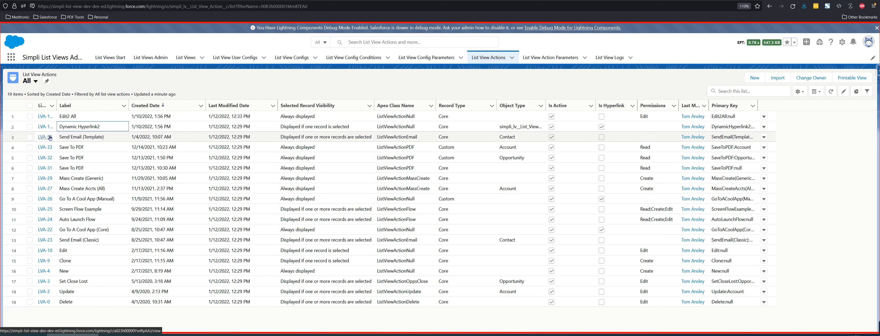
Open the Dynamic Hyperlink2 action's related parameters and widen the Default Value column to examine the recordId placeholder in its URL
{"action": "left_click", "coordinate": [46, 127]}
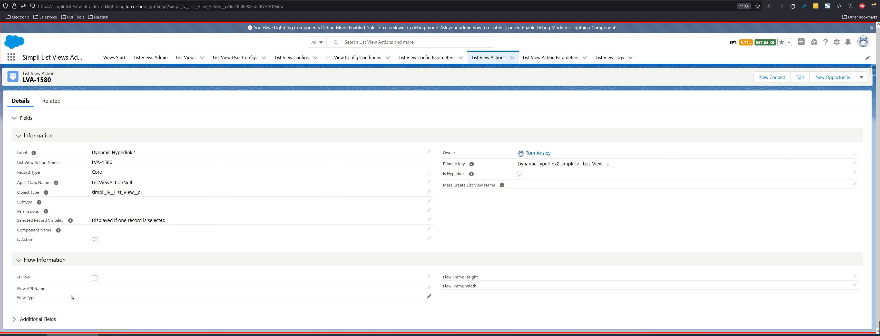
{"action": "left_click", "coordinate": [57, 101]}
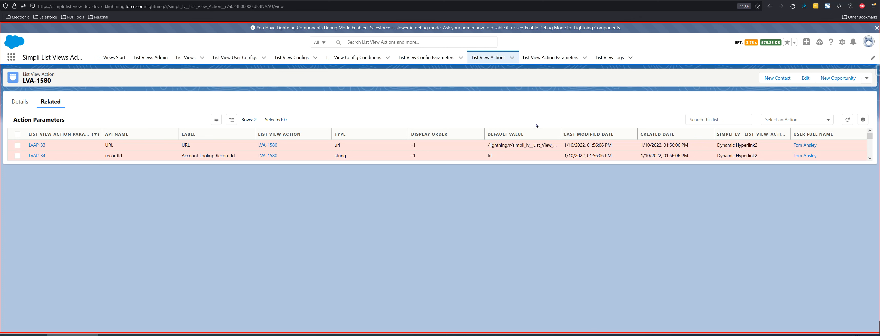
{"action": "left_click_drag", "start_coordinate": [553, 134], "coordinate": [614, 134]}
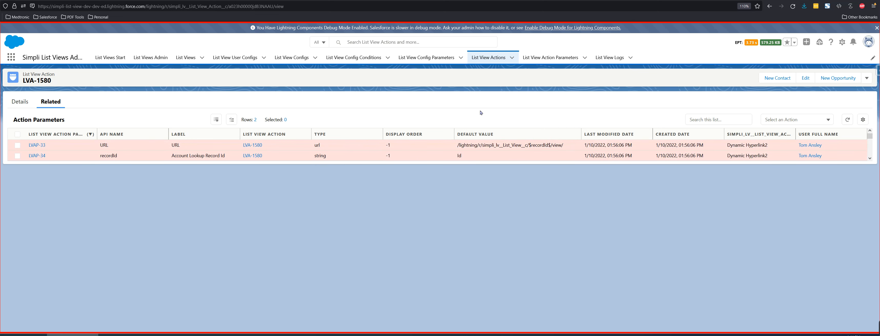
{"action": "double_click", "coordinate": [539, 145]}
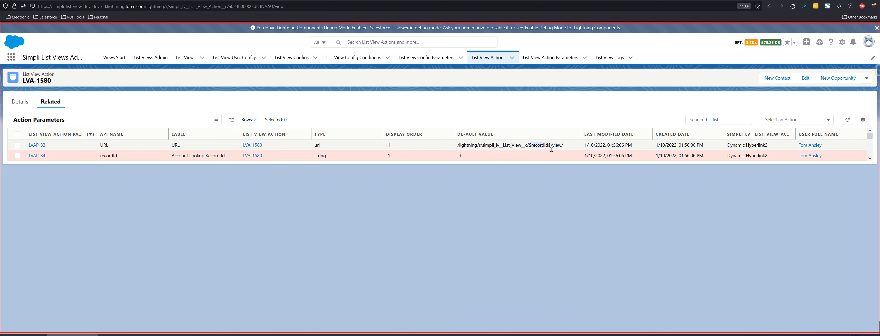
{"action": "left_click", "coordinate": [518, 173]}
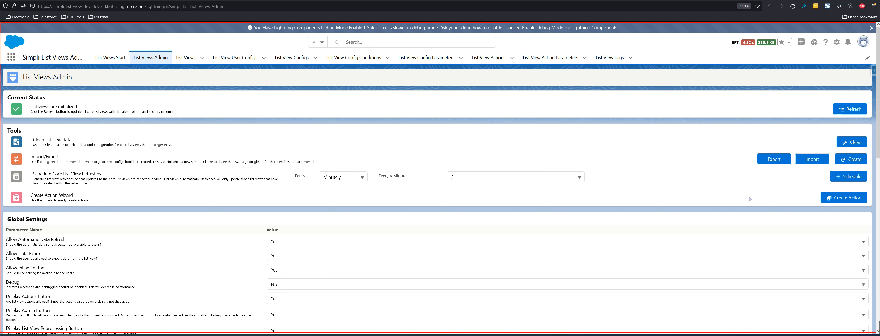
Start the Create Action Wizard from the List Views Admin page for a Core action of type Hyperlink
{"action": "left_click", "coordinate": [856, 197]}
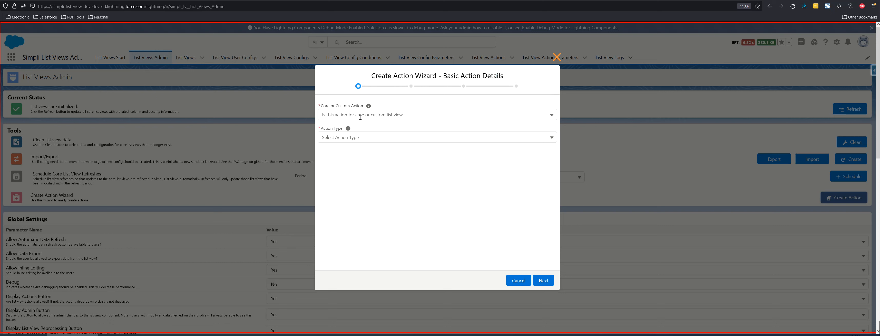
{"action": "mouse_move", "coordinate": [371, 107]}
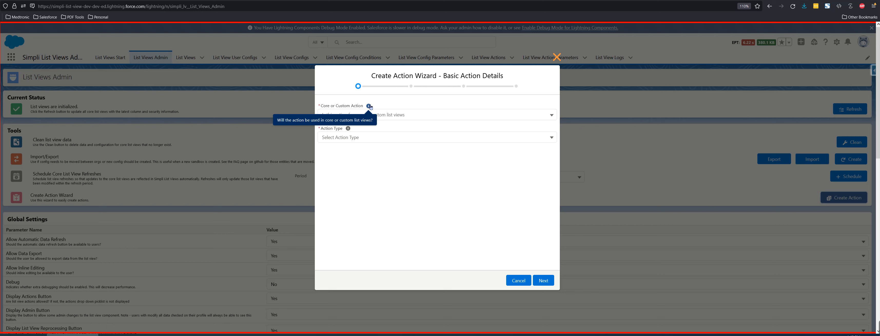
{"action": "left_click", "coordinate": [403, 115]}
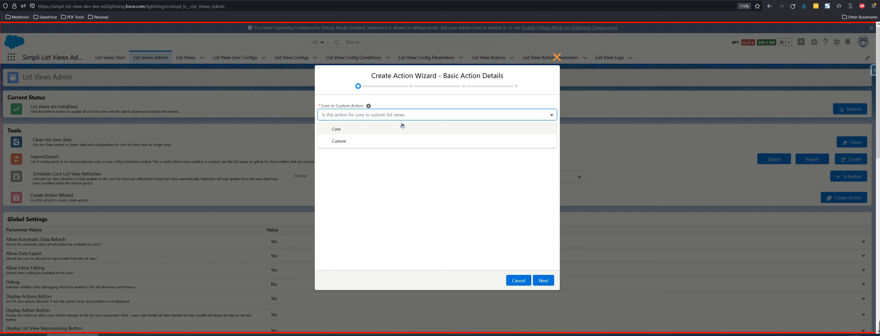
{"action": "left_click", "coordinate": [402, 128]}
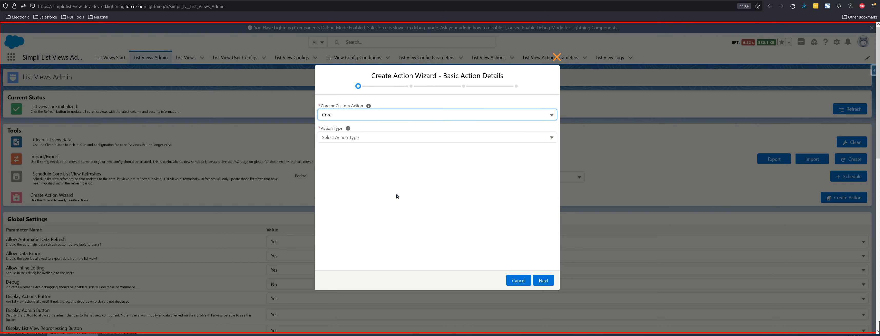
{"action": "left_click", "coordinate": [379, 142]}
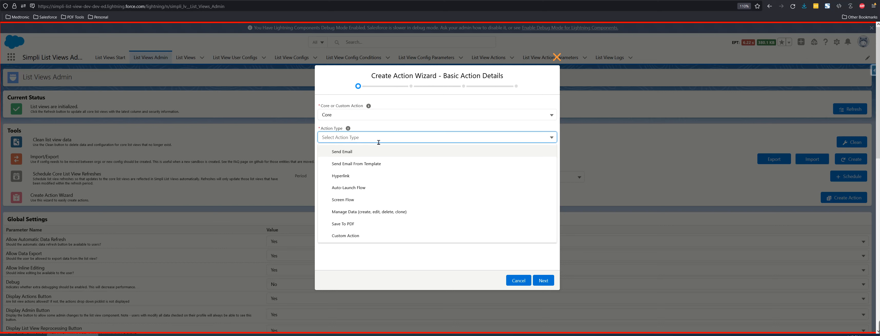
{"action": "left_click", "coordinate": [377, 175]}
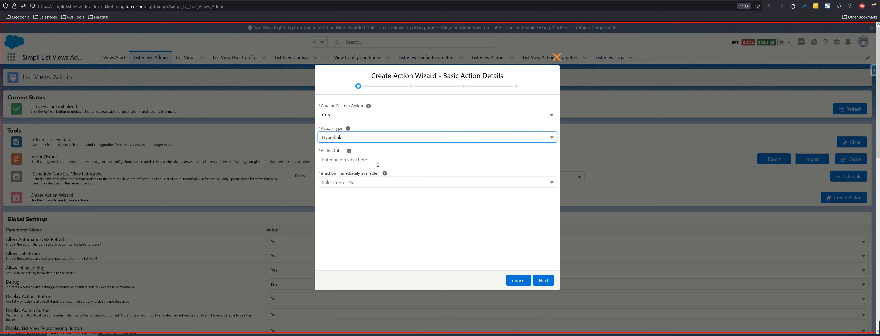
Label the action "Hyperlink Video Test", make it immediately available, and continue to the enhanced action details
{"action": "left_click", "coordinate": [378, 164]}
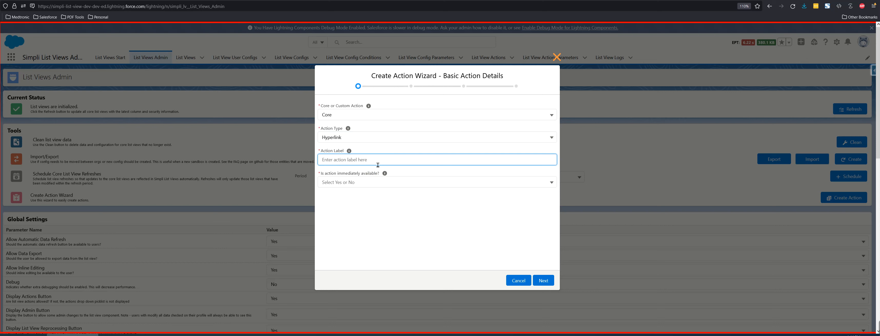
{"action": "type", "text": "Hyperlink Video Test"}
{"action": "left_click", "coordinate": [378, 186]}
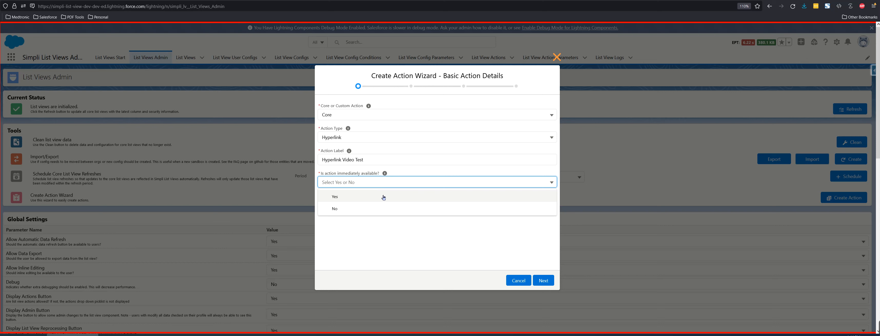
{"action": "left_click", "coordinate": [386, 195]}
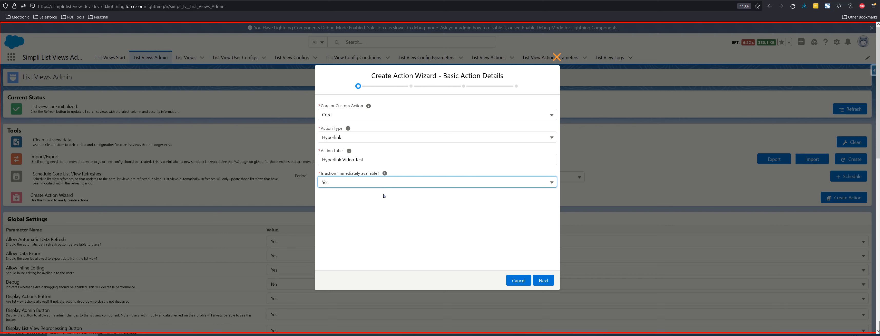
{"action": "left_click", "coordinate": [544, 280]}
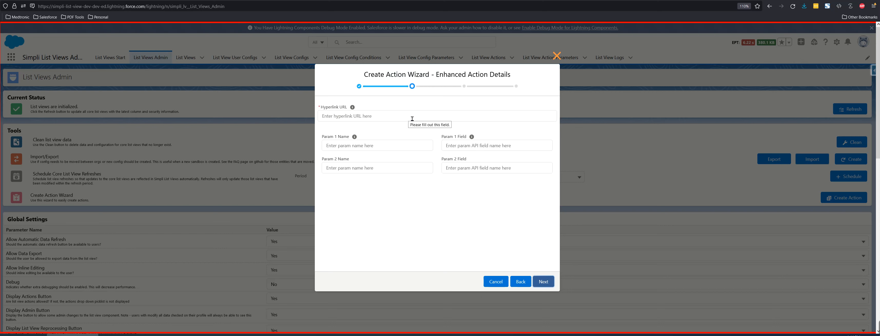
{"action": "left_click", "coordinate": [393, 120]}
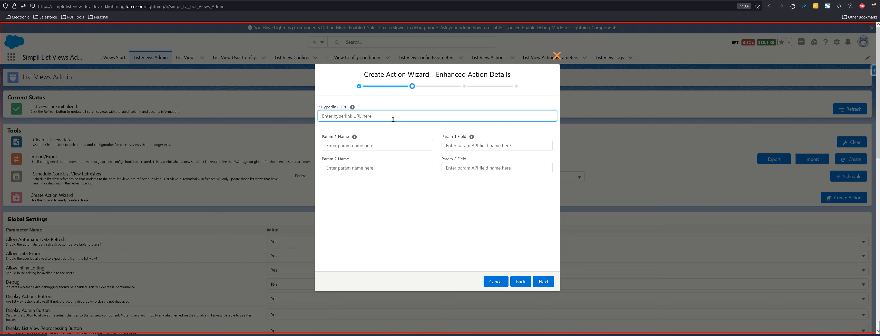
{"action": "type", "text": "http://www.google.com/$recordId$"}
{"action": "left_click", "coordinate": [402, 145]}
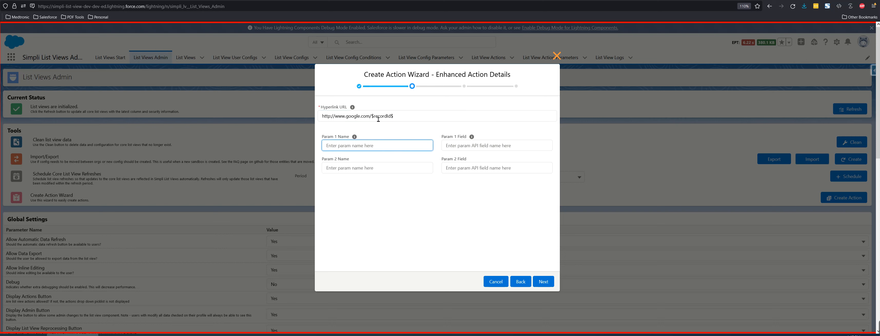
{"action": "left_click_drag", "start_coordinate": [374, 118], "coordinate": [395, 119]}
{"action": "key", "text": "ctrl+c"}
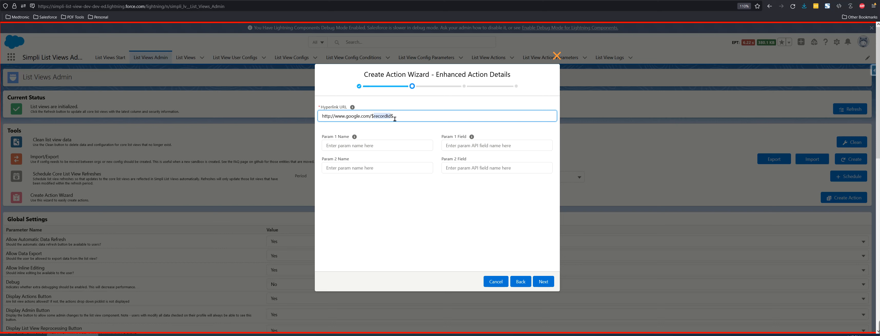
{"action": "left_click", "coordinate": [387, 146]}
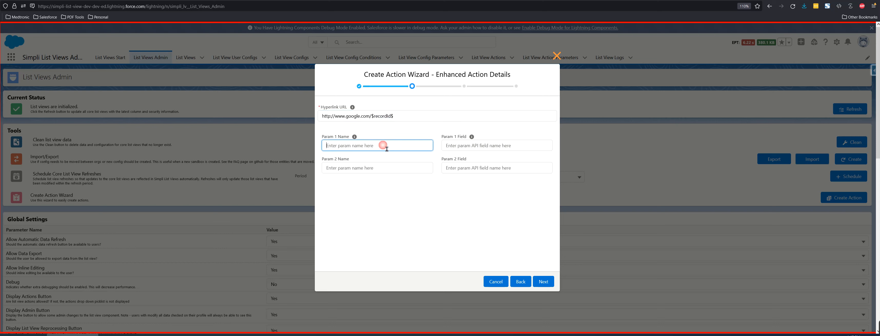
{"action": "key", "text": "ctrl+v"}
{"action": "left_click", "coordinate": [478, 148]}
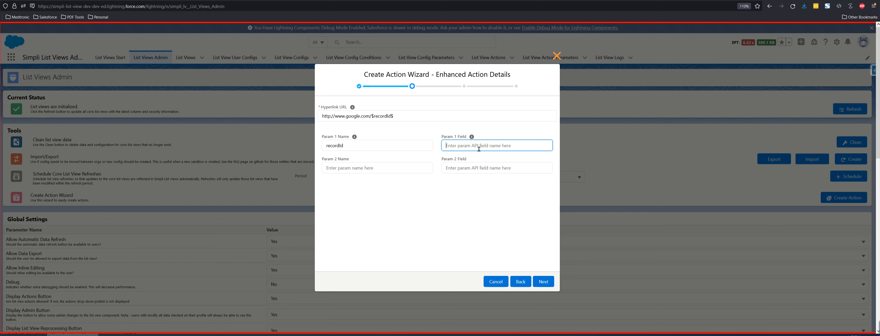
{"action": "type", "text": "Id"}
{"action": "left_click", "coordinate": [544, 281]}
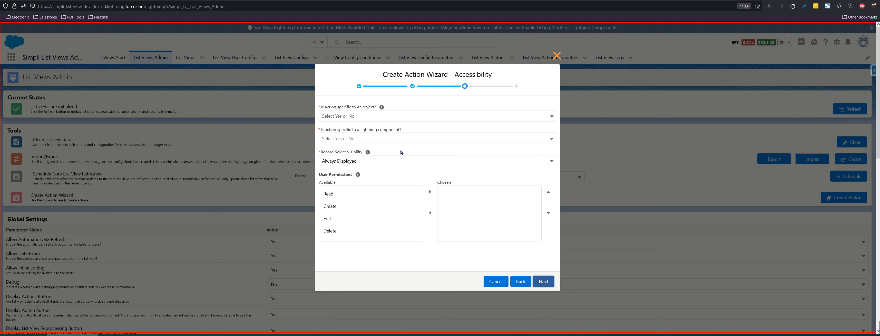
Make the action not specific to any object or lightning component, displayed if one or more records are selected, and save it
{"action": "left_click", "coordinate": [418, 119]}
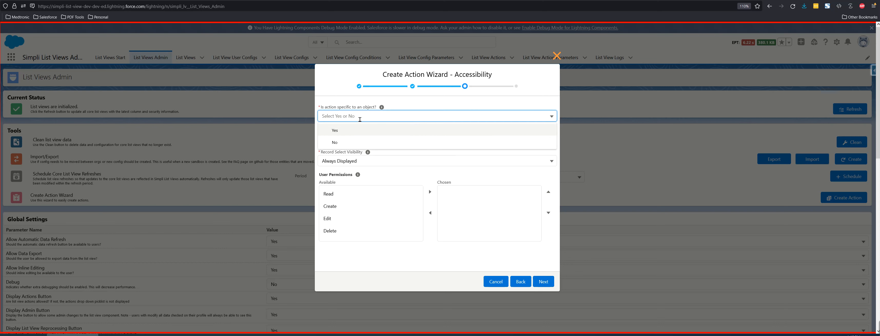
{"action": "left_click", "coordinate": [363, 140]}
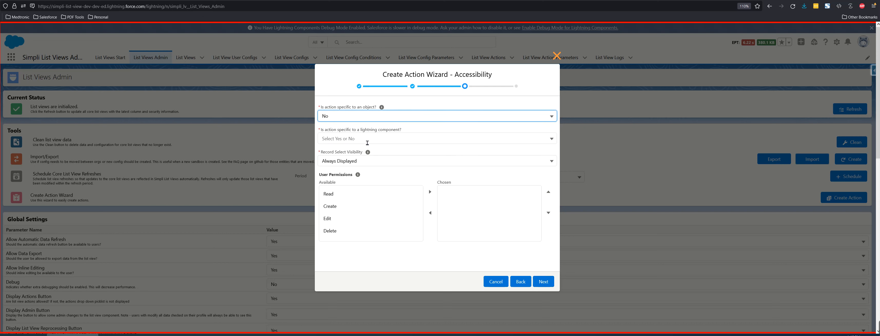
{"action": "left_click", "coordinate": [364, 141]}
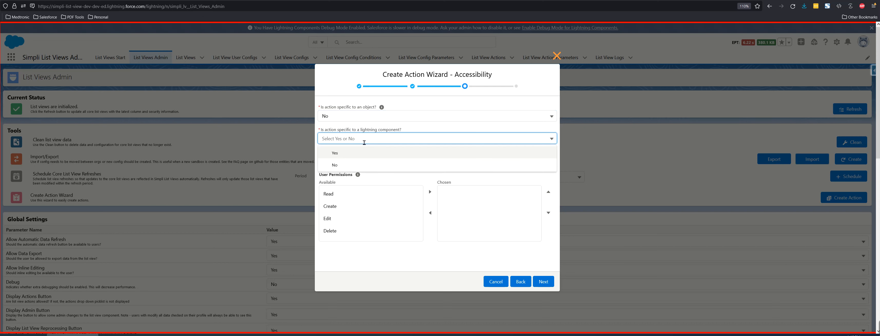
{"action": "left_click", "coordinate": [363, 165]}
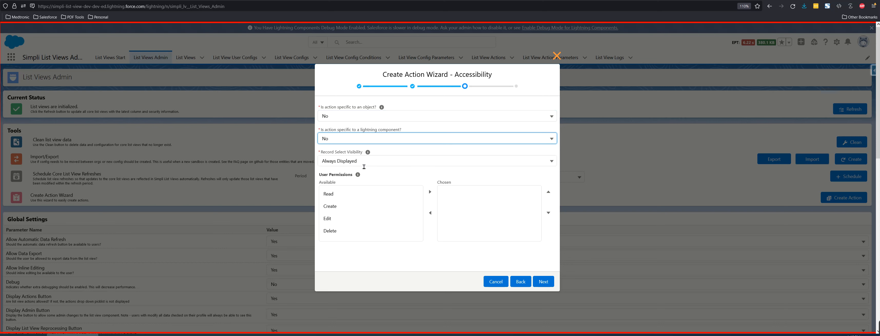
{"action": "left_click", "coordinate": [392, 163]}
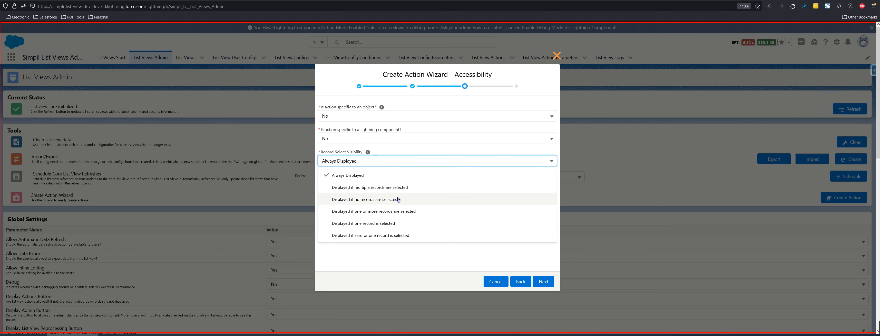
{"action": "left_click", "coordinate": [418, 211]}
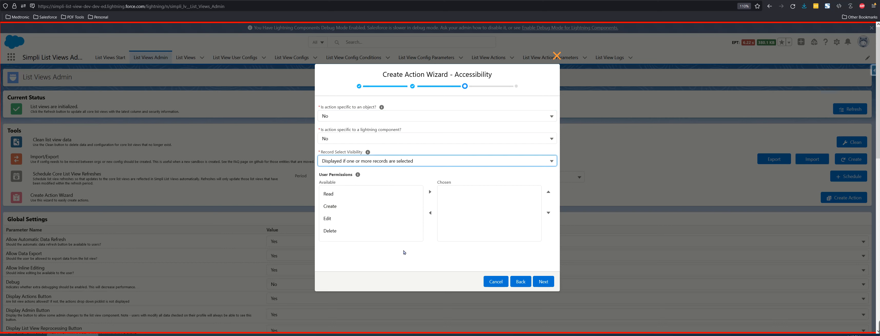
{"action": "left_click", "coordinate": [543, 281]}
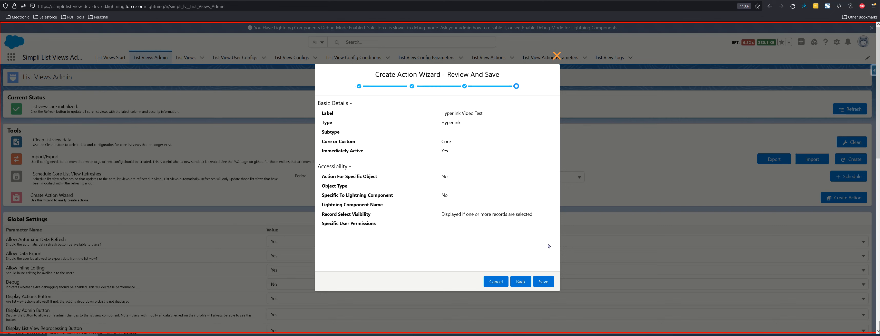
{"action": "left_click", "coordinate": [545, 280]}
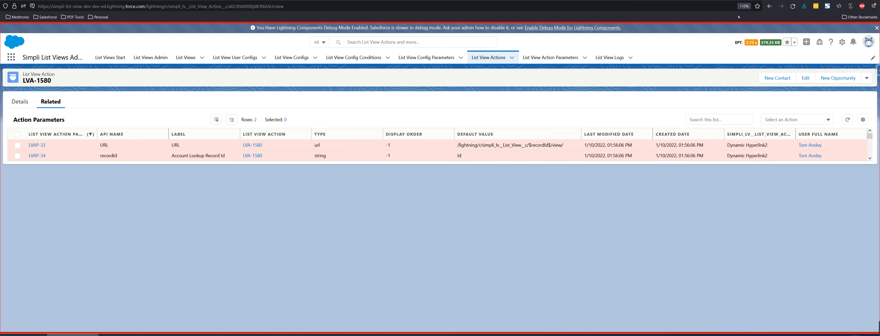
Open the Hyperlink Video Test record from the list view actions and examine the full default values of its related parameters
{"action": "left_click", "coordinate": [770, 7]}
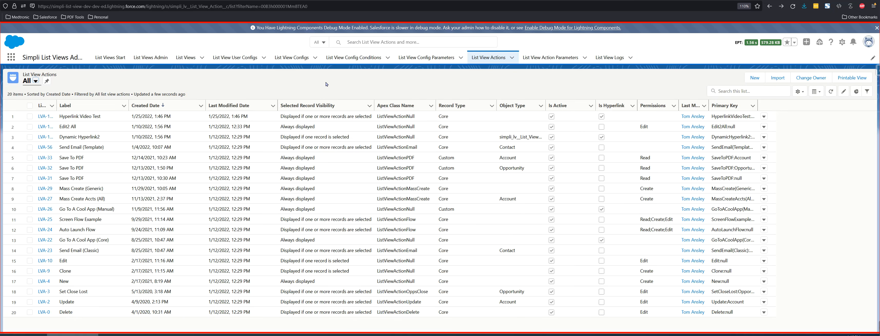
{"action": "left_click", "coordinate": [70, 120]}
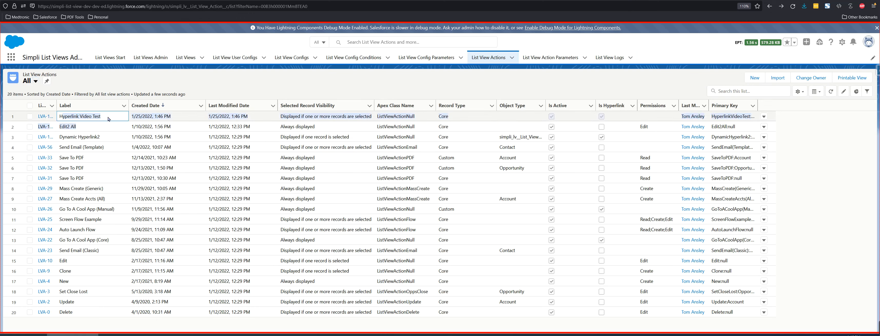
{"action": "left_click", "coordinate": [47, 116]}
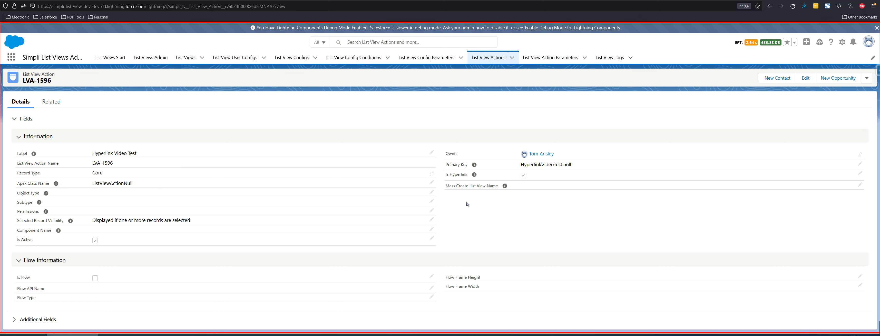
{"action": "left_click", "coordinate": [55, 102]}
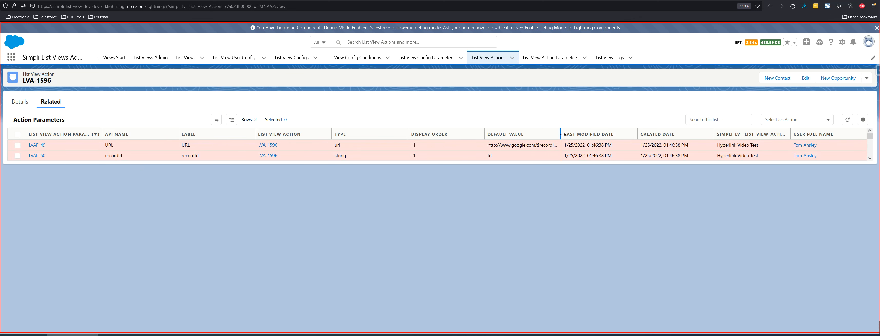
{"action": "left_click_drag", "start_coordinate": [561, 133], "coordinate": [579, 133]}
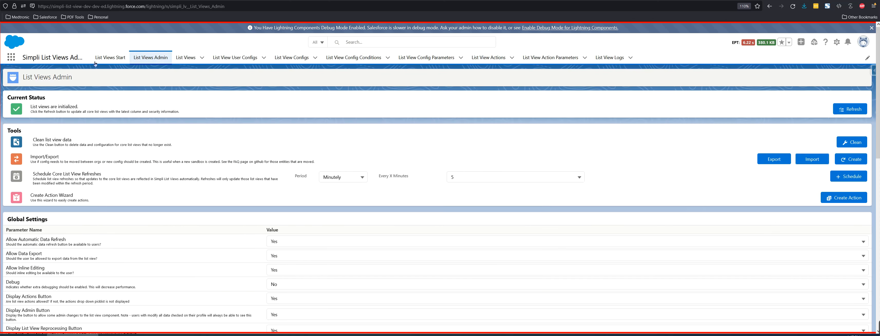
Open the Simpli List Views Examples app in a separate browser tab and go to its Everything Example page
{"action": "left_click", "coordinate": [12, 59]}
{"action": "right_click", "coordinate": [60, 113]}
{"action": "left_click", "coordinate": [65, 118]}
{"action": "left_click", "coordinate": [642, 40]}
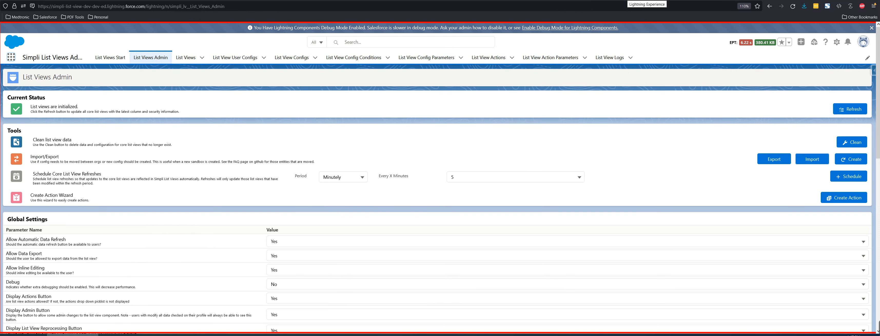
{"action": "left_click", "coordinate": [628, 0]}
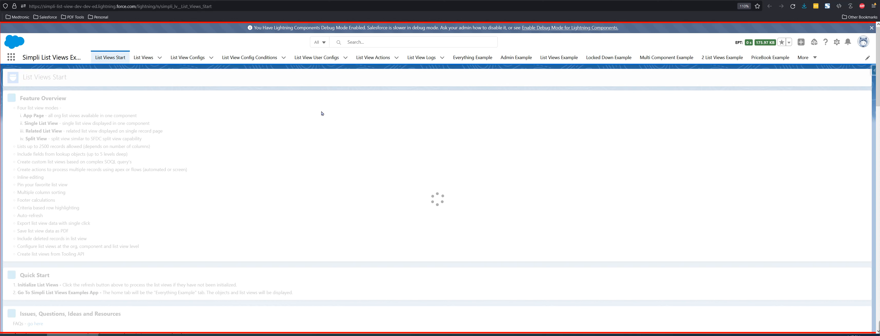
{"action": "left_click", "coordinate": [478, 58]}
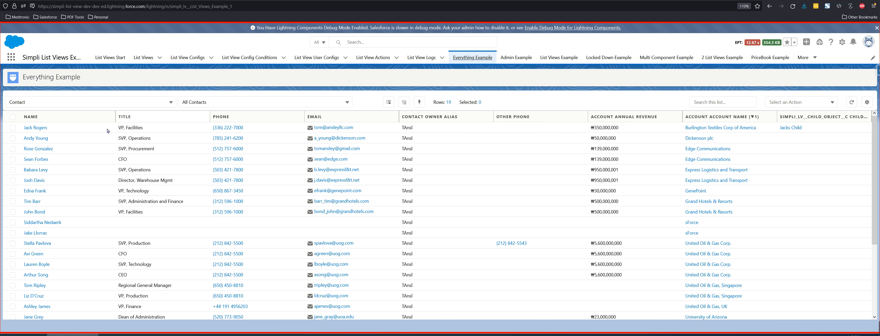
Check the actions offered with no contact selected, and examine the Selected Record Visibility of the Hyperlink Video Test action
{"action": "left_click", "coordinate": [805, 103]}
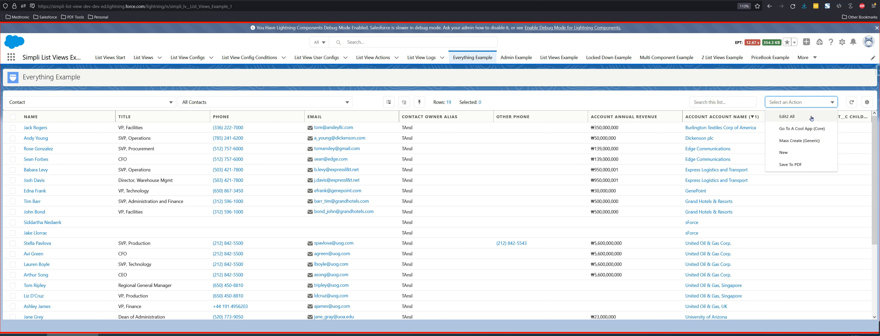
{"action": "left_click", "coordinate": [619, 101]}
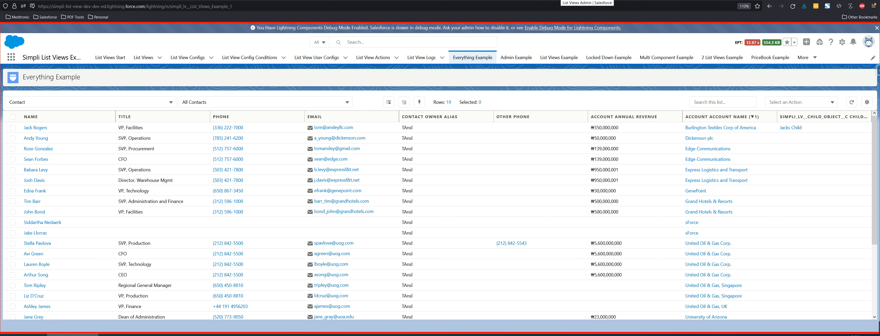
{"action": "key", "text": "ctrl+Tab"}
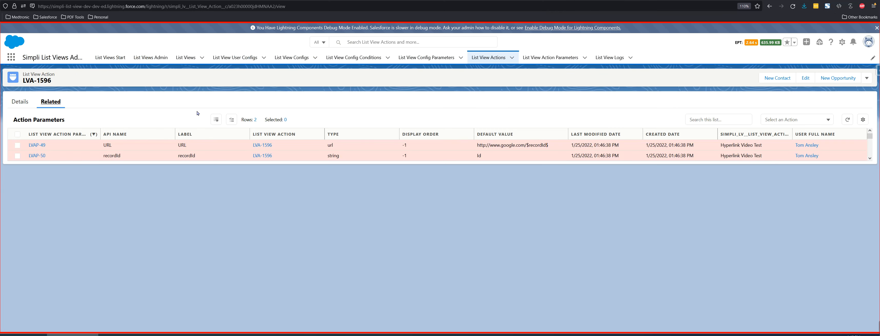
{"action": "left_click", "coordinate": [21, 102]}
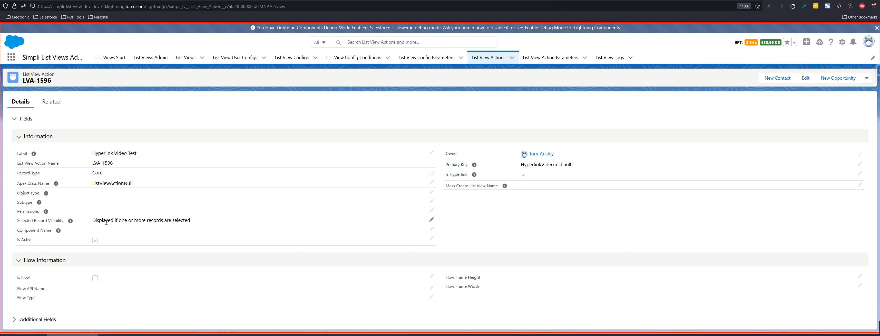
{"action": "left_click_drag", "start_coordinate": [93, 222], "coordinate": [205, 223]}
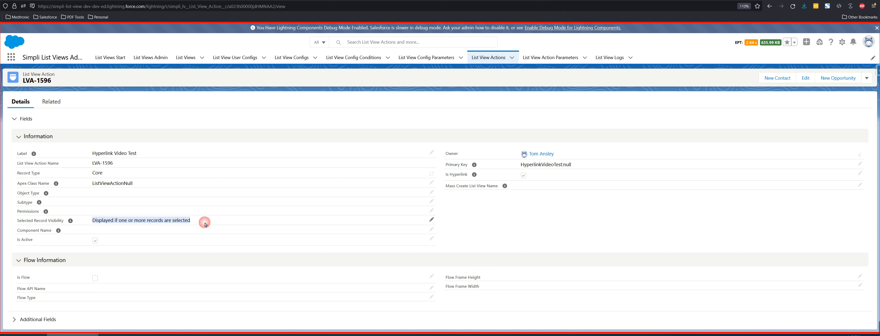
{"action": "left_click", "coordinate": [205, 224]}
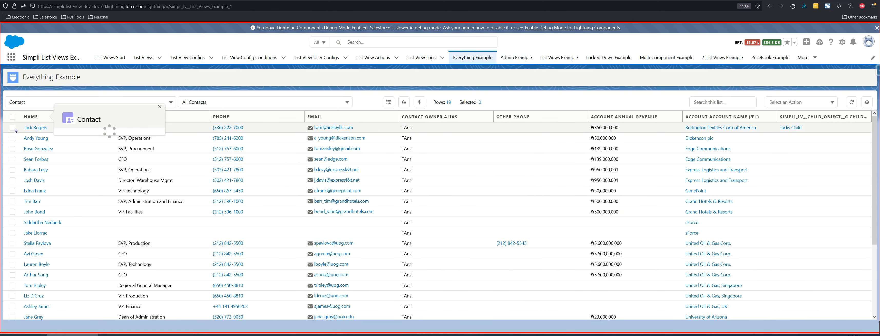
Select the first contact in the All Contacts list and run the Hyperlink Video Test action on it
{"action": "left_click", "coordinate": [12, 128]}
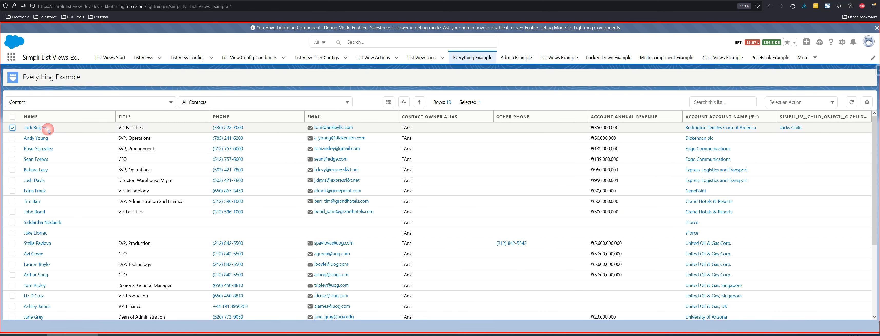
{"action": "left_click", "coordinate": [813, 105]}
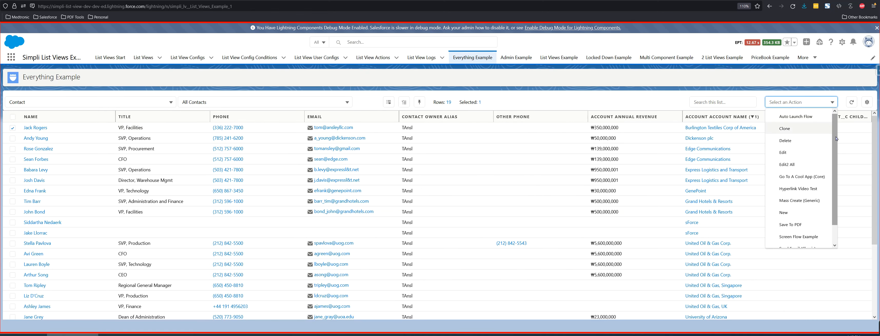
{"action": "left_click", "coordinate": [797, 189]}
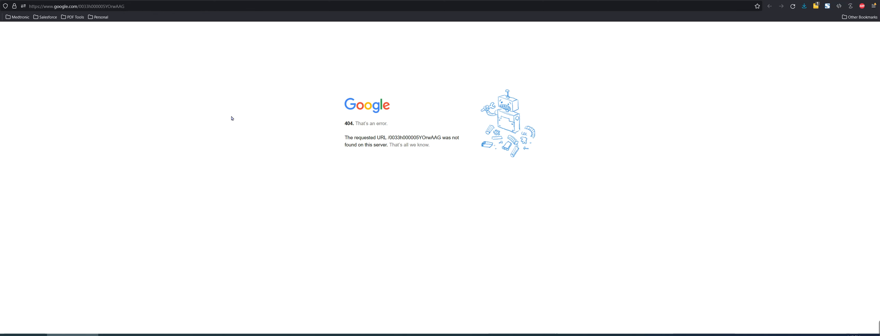
Examine the record ID in the URL of the opened Google page and close that page
{"action": "left_click_drag", "start_coordinate": [133, 10], "coordinate": [24, 8]}
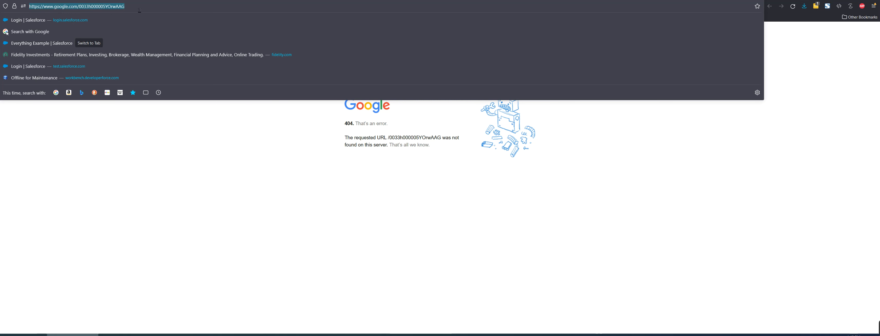
{"action": "left_click", "coordinate": [464, 175]}
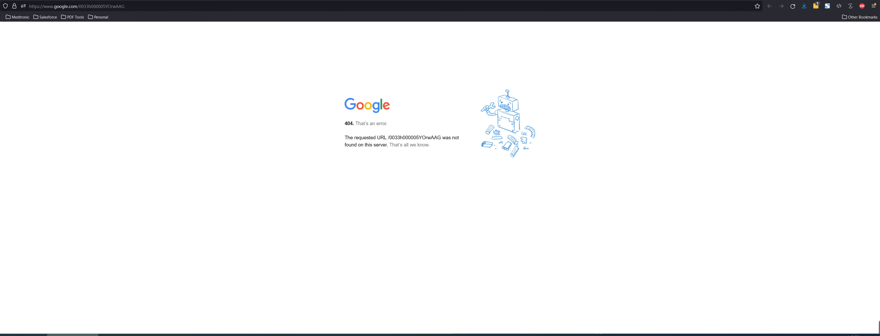
{"action": "key", "text": "ctrl+w"}
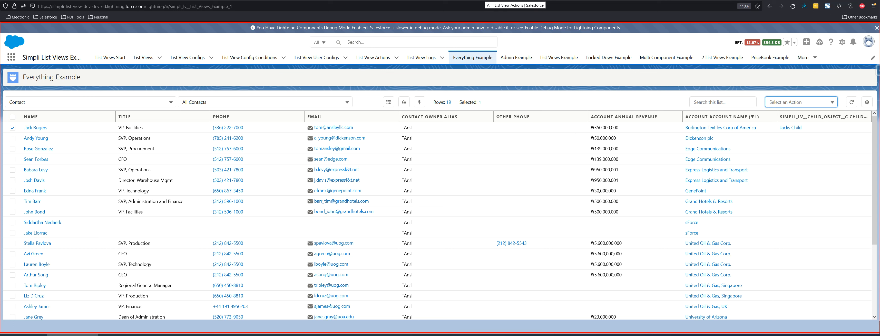
Return to the List Views Admin page and start a new Core action in the Create Action Wizard
{"action": "key", "text": "ctrl+Tab"}
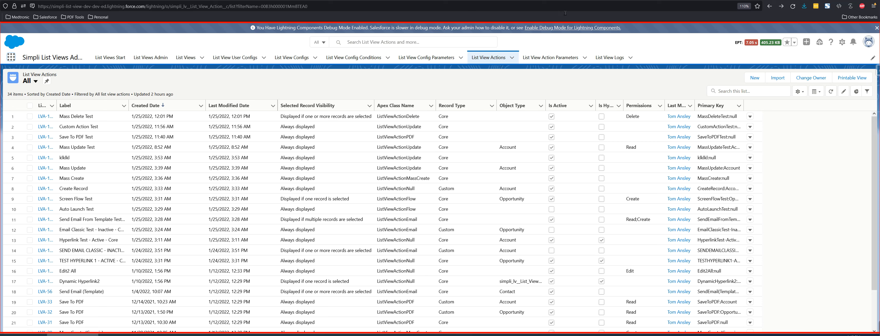
{"action": "key", "text": "ctrl+Tab"}
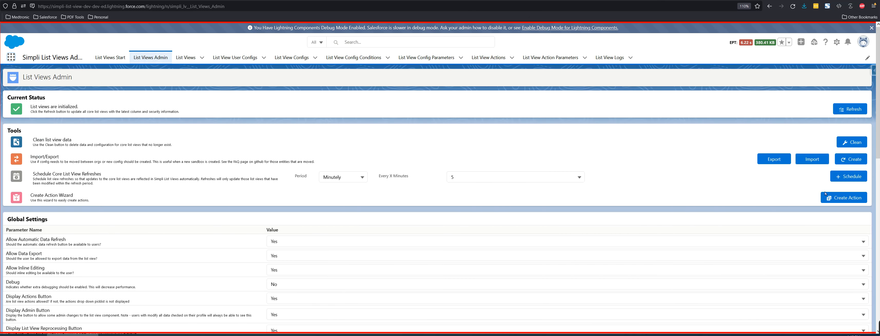
{"action": "left_click", "coordinate": [852, 197]}
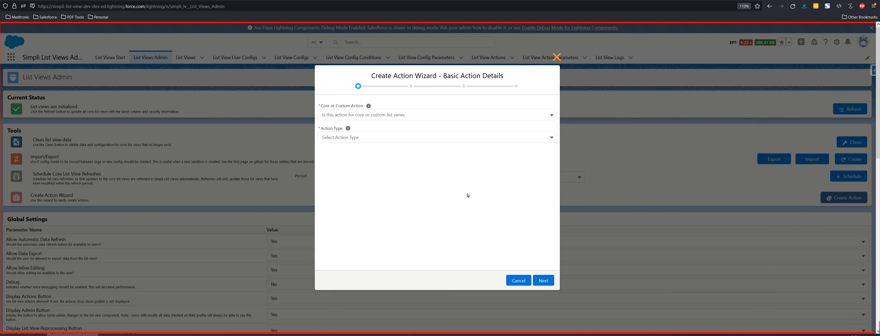
{"action": "left_click", "coordinate": [402, 118]}
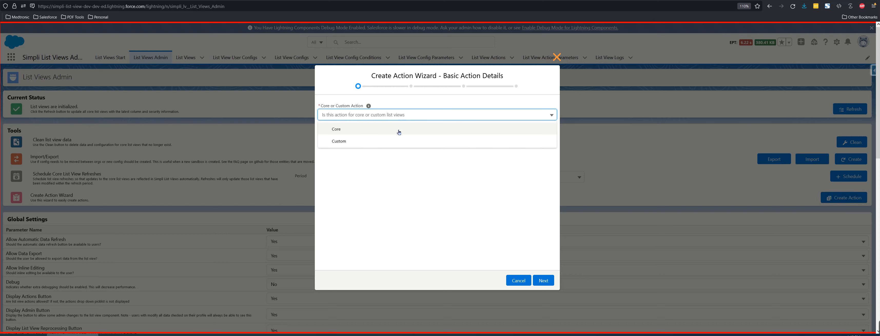
{"action": "left_click", "coordinate": [398, 130]}
Set the action type to Manage Data (create, edit, delete, clone) with the Mass Update subtype
{"action": "left_click", "coordinate": [400, 140]}
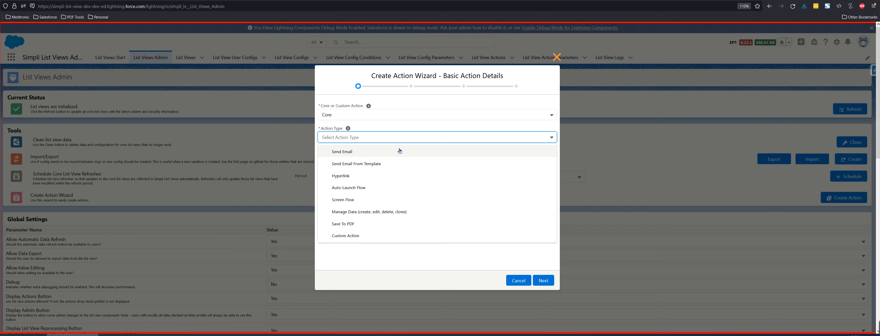
{"action": "left_click", "coordinate": [400, 150]}
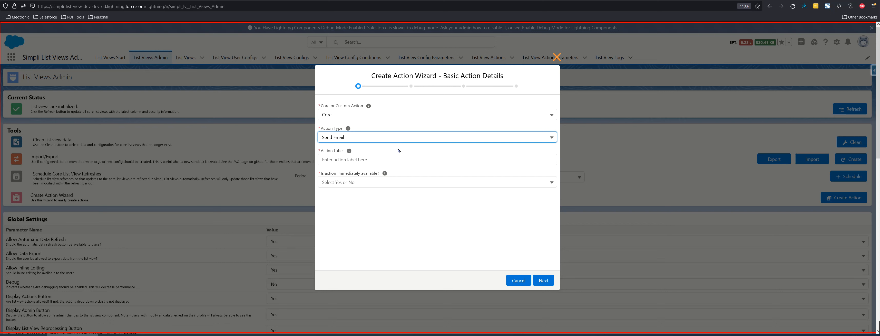
{"action": "left_click", "coordinate": [373, 141]}
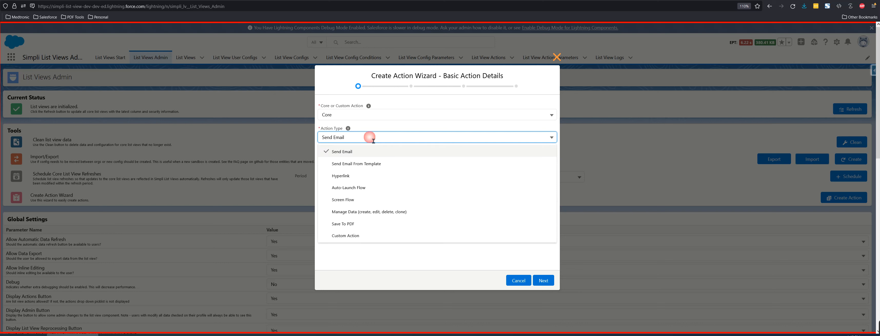
{"action": "left_click", "coordinate": [372, 211]}
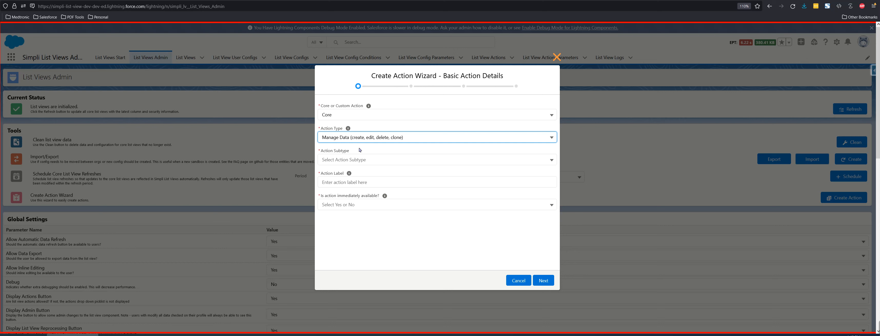
{"action": "left_click", "coordinate": [349, 163]}
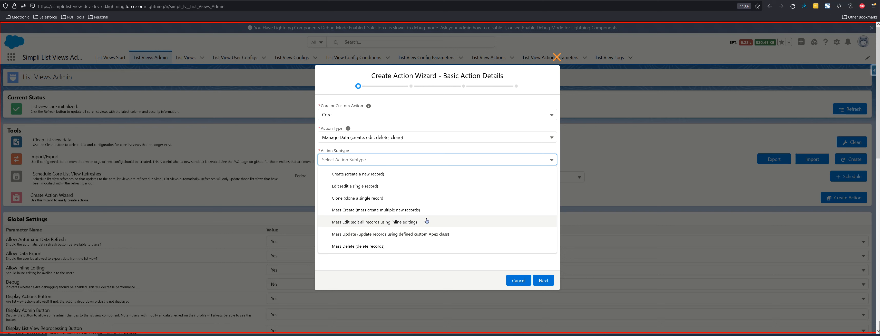
{"action": "left_click", "coordinate": [429, 233]}
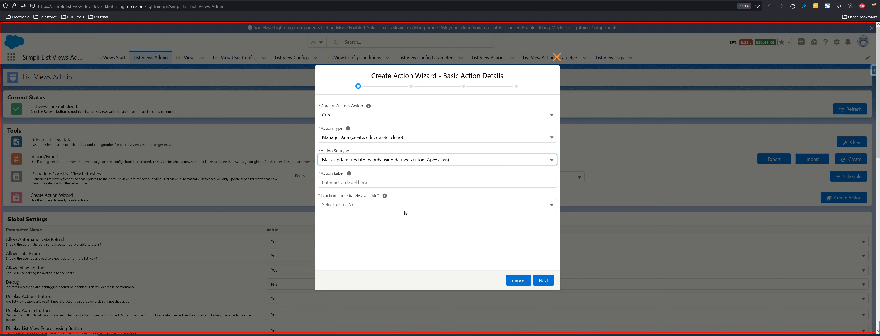
Label the action Account Mass Update, make it immediately available, and continue to the enhanced action details
{"action": "left_click", "coordinate": [410, 187]}
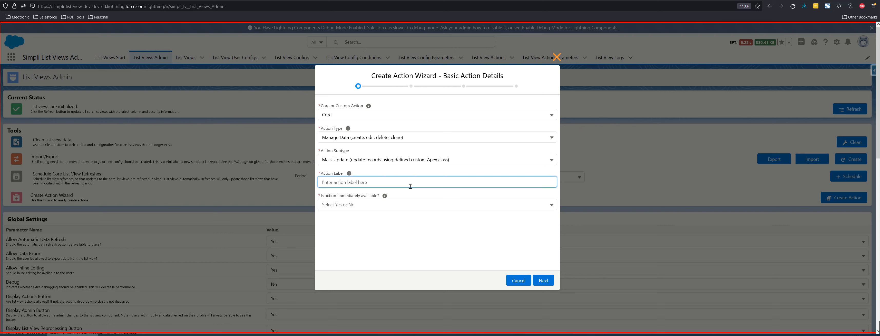
{"action": "type", "text": "Account Mass Update"}
{"action": "left_click", "coordinate": [393, 205]}
{"action": "left_click", "coordinate": [384, 217]}
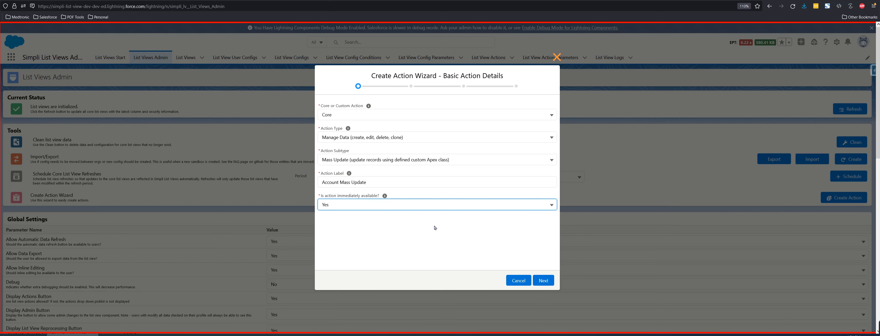
{"action": "left_click", "coordinate": [543, 280]}
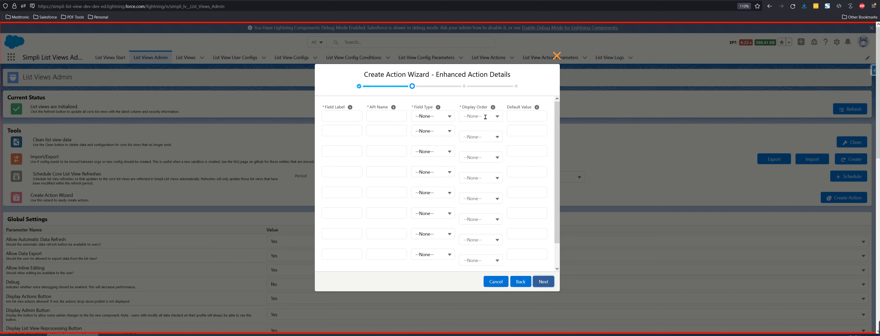
Define the first field as Account Name with API name Name, type string and display order 1 (Top)
{"action": "left_click", "coordinate": [345, 122]}
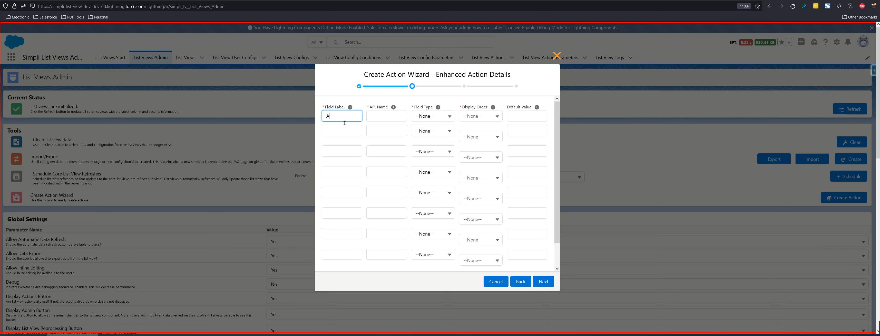
{"action": "type", "text": "Account Name"}
{"action": "key", "text": "Tab"}
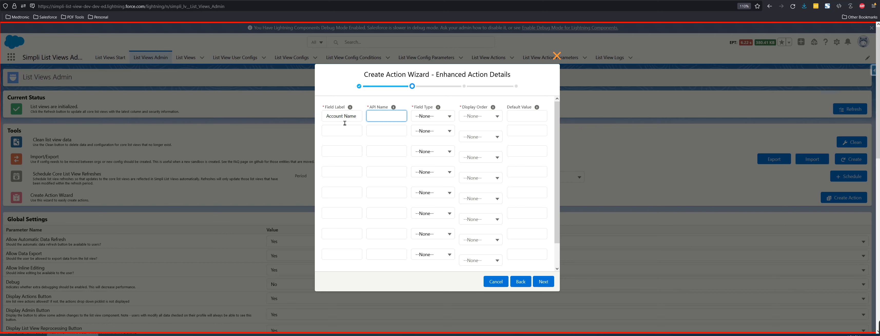
{"action": "type", "text": "Name"}
{"action": "left_click", "coordinate": [441, 116]}
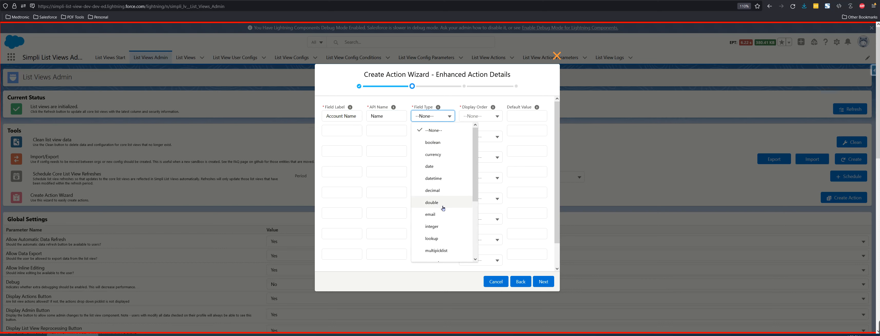
{"action": "scroll", "coordinate": [444, 208], "scroll_direction": "down", "scroll_amount": 2}
{"action": "left_click", "coordinate": [443, 218]}
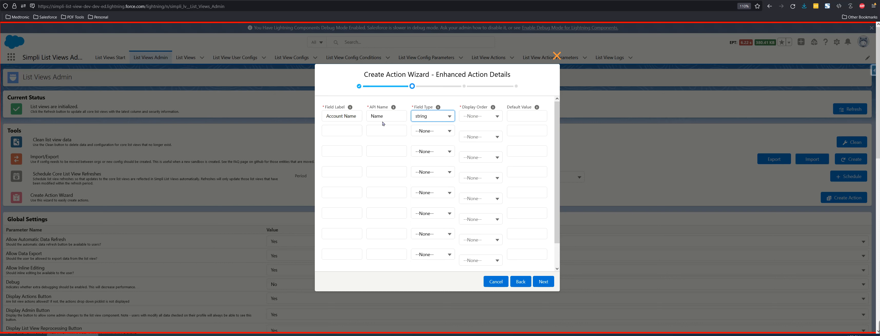
{"action": "left_click", "coordinate": [491, 120]}
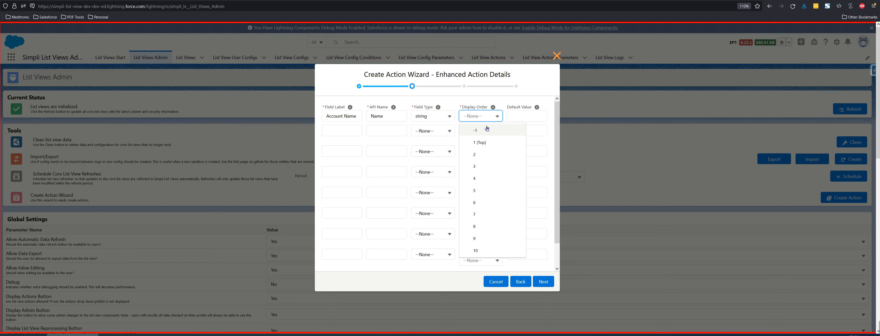
{"action": "left_click", "coordinate": [500, 142]}
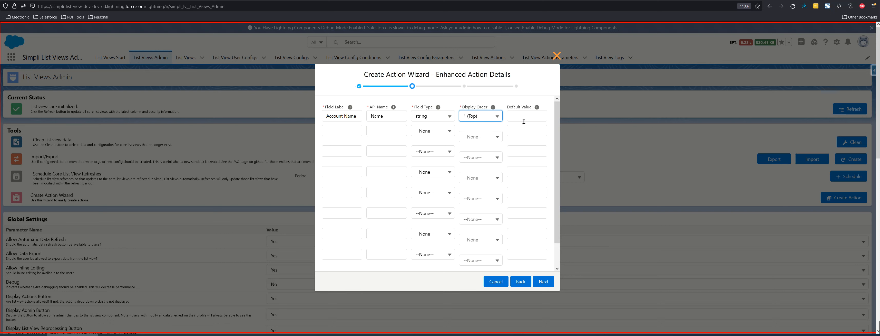
Define the second field as Revenue with API name AnnualRevenue, type decimal and display order 2, and continue to the accessibility settings
{"action": "left_click", "coordinate": [352, 130]}
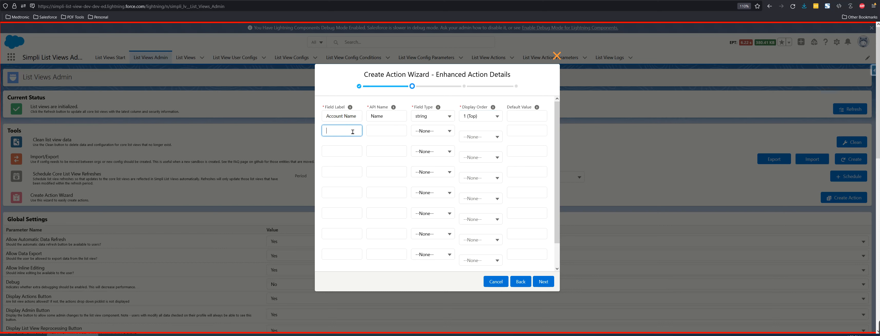
{"action": "type", "text": "AnnualRevenue"}
{"action": "double_click", "coordinate": [353, 131]}
{"action": "key", "text": "ctrl+c"}
{"action": "key", "text": "BackSpace"}
{"action": "type", "text": "Revenue"}
{"action": "key", "text": "Tab"}
{"action": "key", "text": "ctrl+v"}
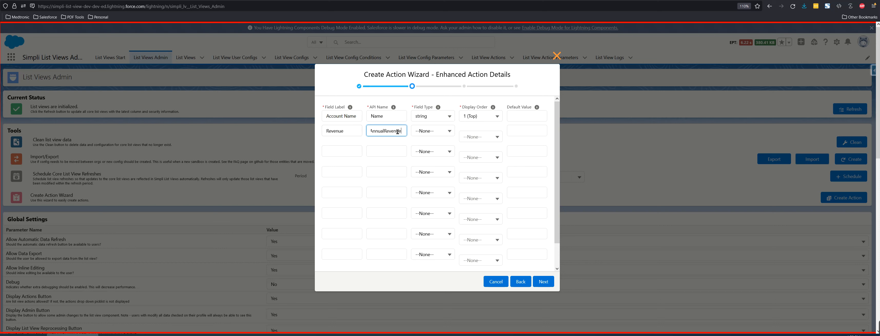
{"action": "left_click", "coordinate": [446, 135]}
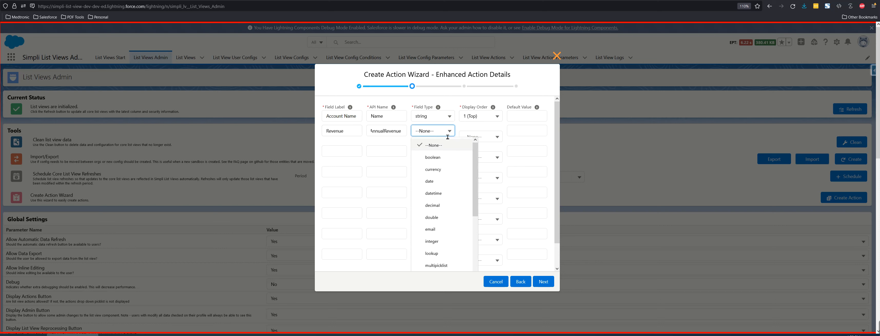
{"action": "left_click", "coordinate": [445, 205]}
{"action": "left_click", "coordinate": [483, 137]}
{"action": "left_click", "coordinate": [484, 175]}
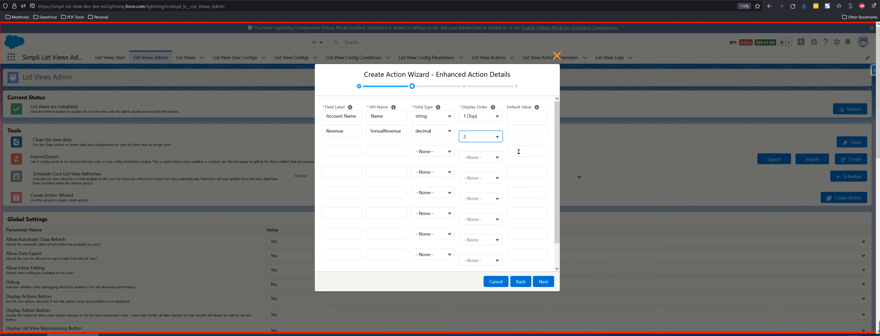
{"action": "left_click", "coordinate": [521, 142]}
{"action": "left_click", "coordinate": [544, 281]}
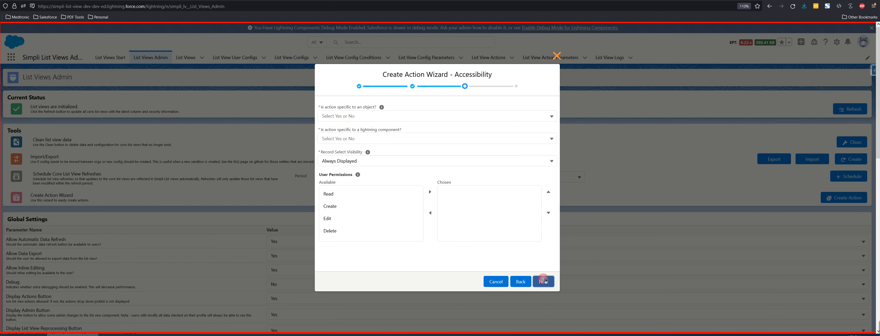
Make the action specific to the Account object and not specific to a lightning component
{"action": "left_click", "coordinate": [388, 116]}
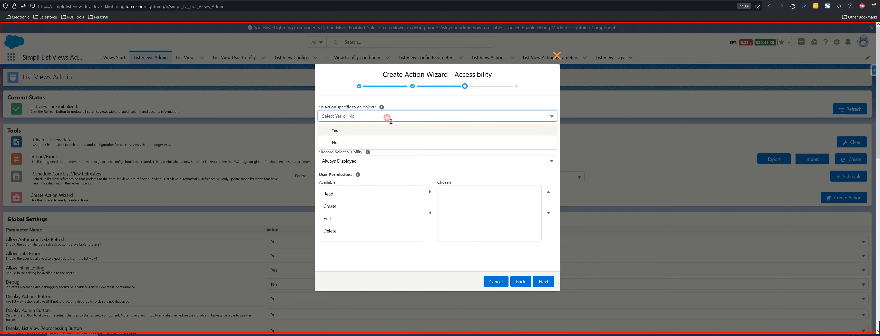
{"action": "left_click", "coordinate": [389, 129]}
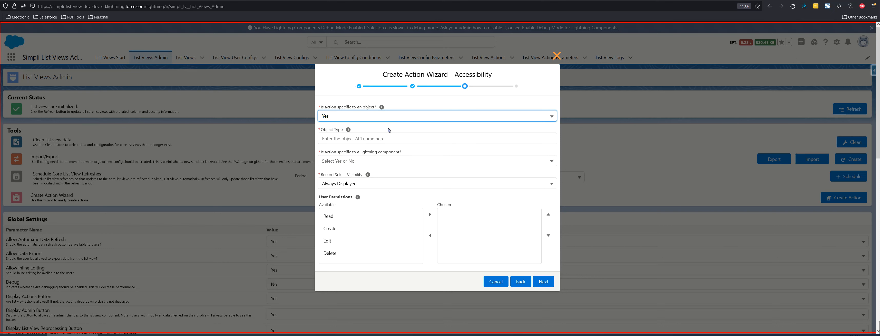
{"action": "left_click", "coordinate": [390, 138]}
{"action": "type", "text": "Account"}
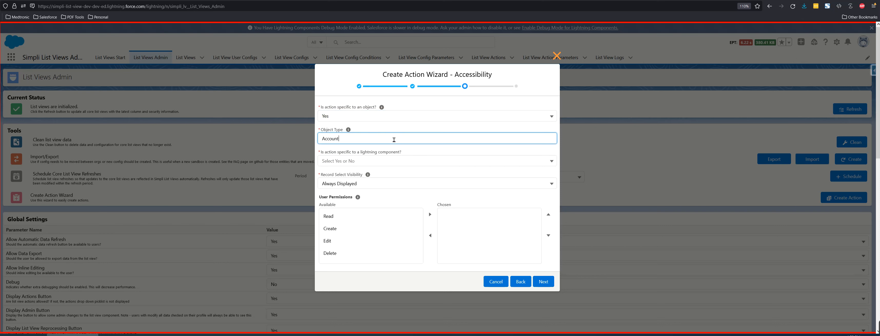
{"action": "left_click", "coordinate": [393, 128]}
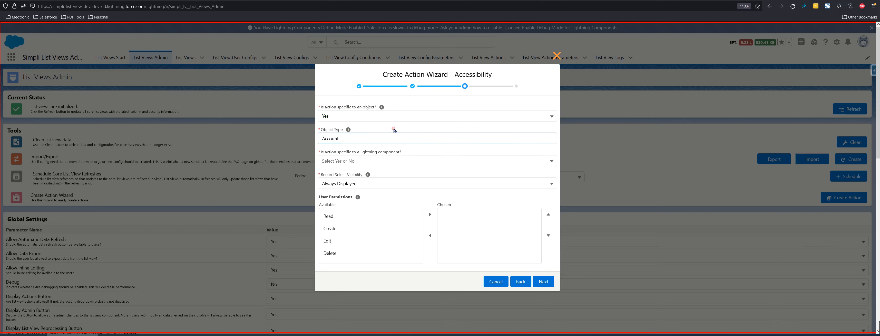
{"action": "left_click", "coordinate": [395, 162]}
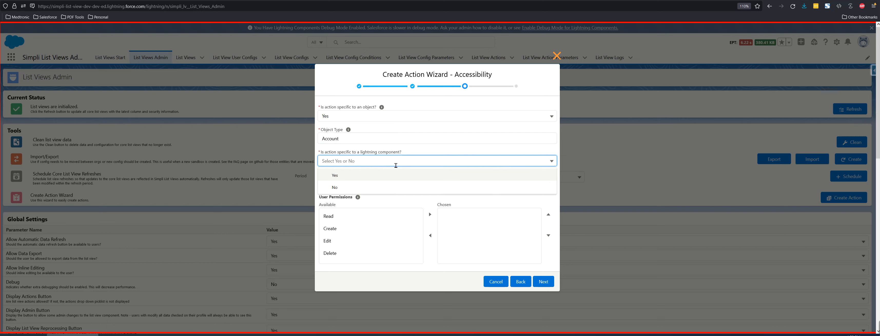
{"action": "left_click", "coordinate": [391, 188]}
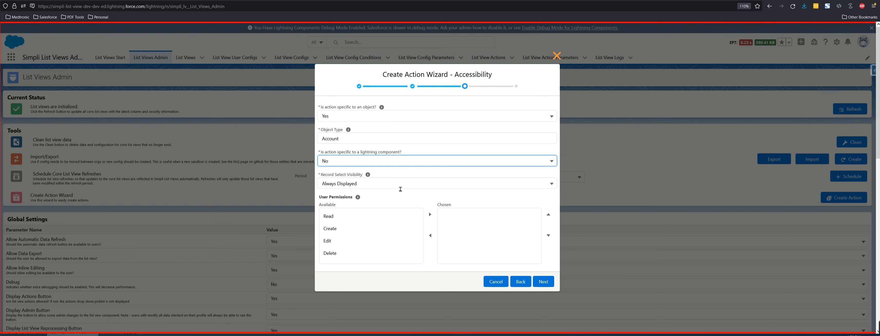
Try making the action specific to a lightning component to view its API name field, and set the option back to No
{"action": "left_click", "coordinate": [397, 165]}
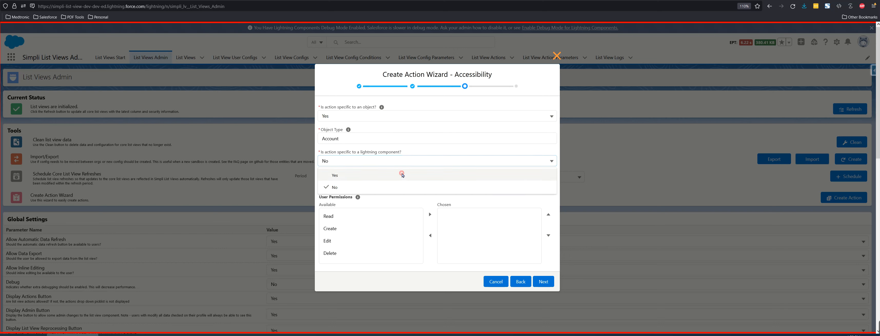
{"action": "left_click", "coordinate": [403, 175]}
{"action": "left_click", "coordinate": [347, 185]}
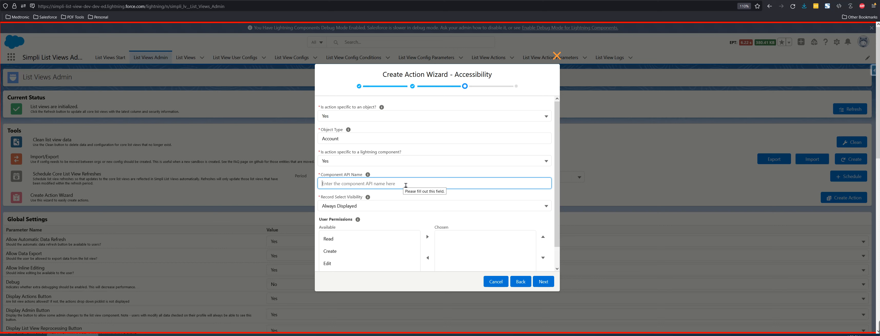
{"action": "left_click", "coordinate": [393, 161]}
{"action": "left_click", "coordinate": [391, 186]}
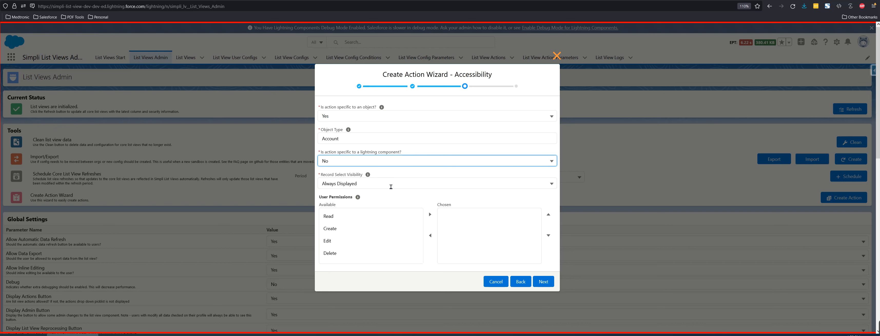
Set the action's record select visibility to Displayed if one or more records are selected
{"action": "left_click", "coordinate": [400, 187]}
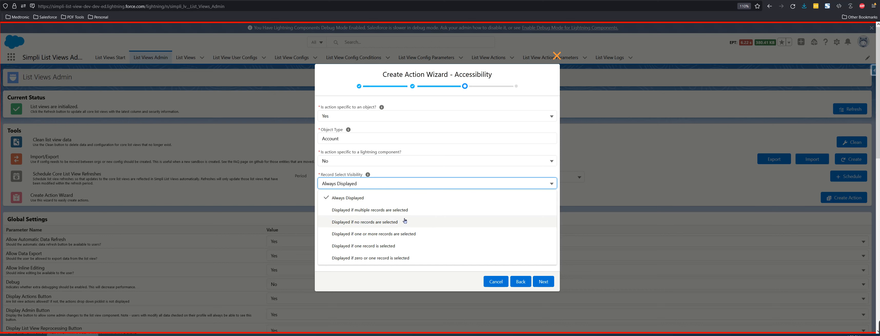
{"action": "left_click", "coordinate": [427, 233]}
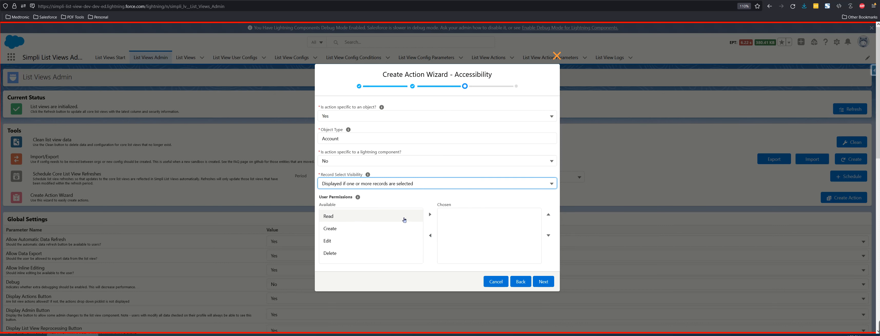
Add Edit to the action's chosen user permissions, continue to the review, and save the new Account Mass Update action
{"action": "left_click", "coordinate": [400, 240]}
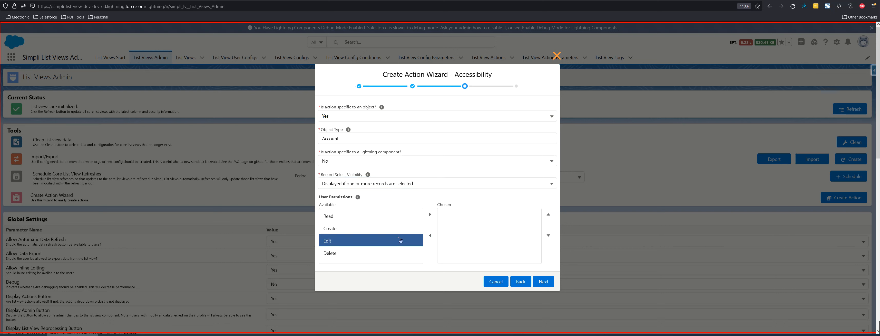
{"action": "left_click", "coordinate": [430, 214]}
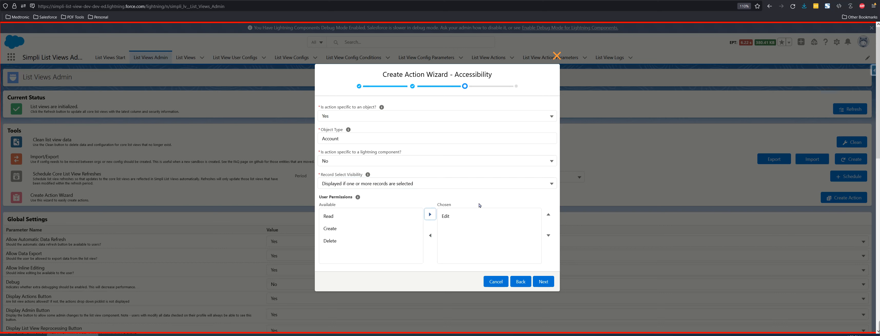
{"action": "left_click", "coordinate": [547, 280]}
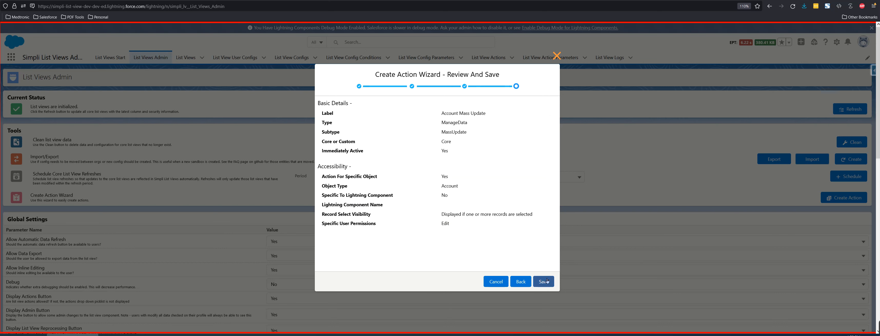
{"action": "left_click", "coordinate": [543, 282]}
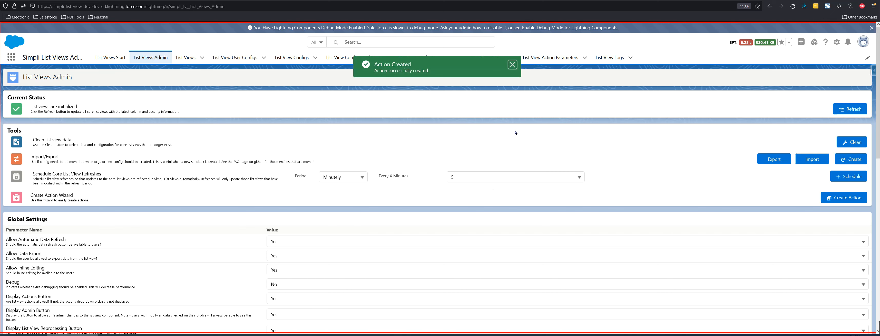
Refresh the list of all List View Actions and open the Account Mass Update record to view its details and related records
{"action": "key", "text": "ctrl+Tab"}
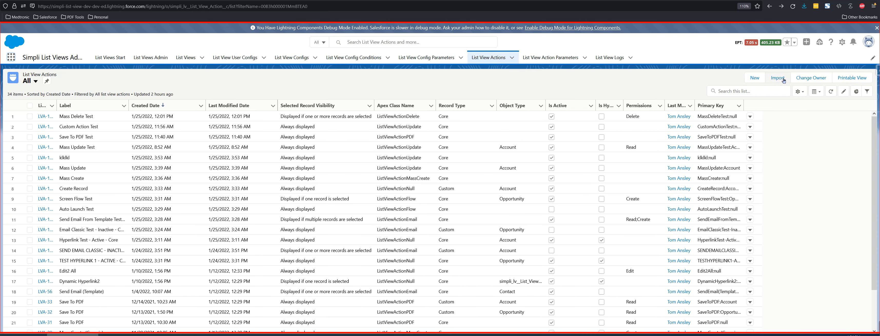
{"action": "left_click", "coordinate": [831, 91]}
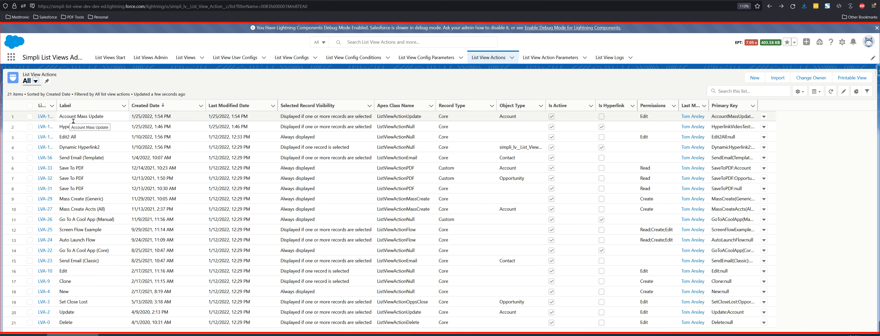
{"action": "left_click", "coordinate": [46, 117]}
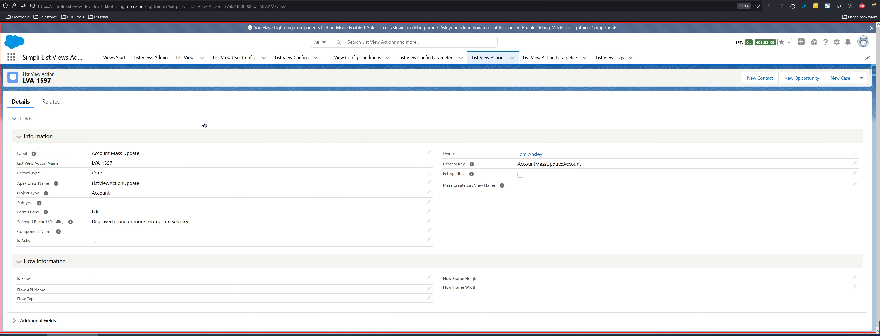
{"action": "left_click", "coordinate": [54, 101]}
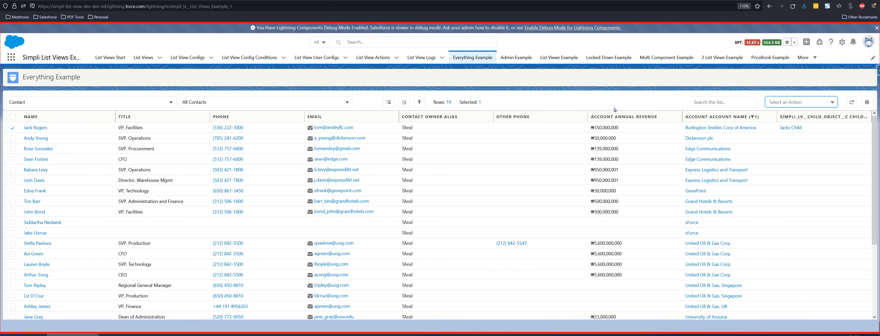
Reload the Everything Example page and check which actions are offered for contacts with no record selected
{"action": "left_click", "coordinate": [544, 9]}
{"action": "key", "text": "Return"}
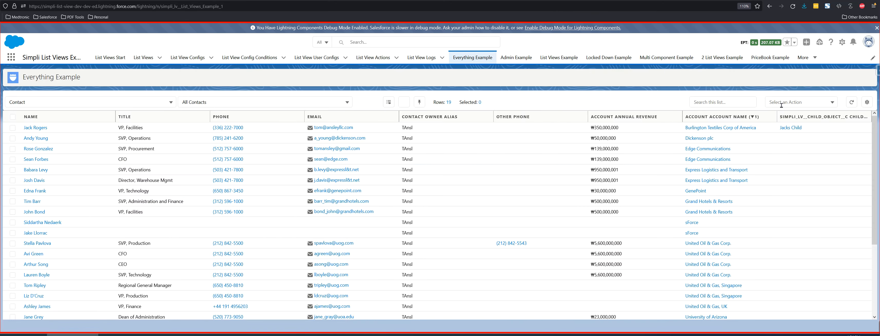
{"action": "left_click", "coordinate": [784, 102]}
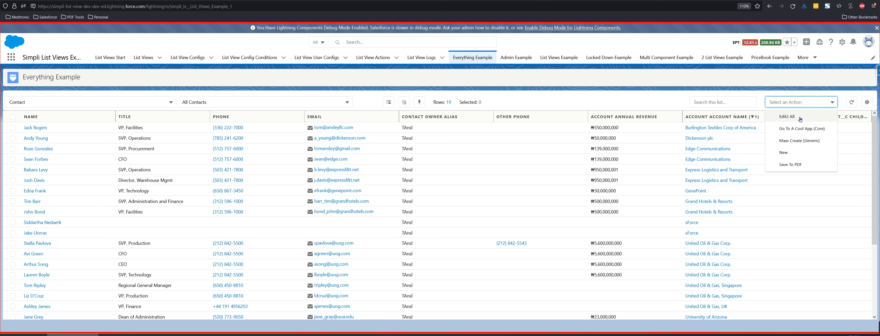
{"action": "left_click", "coordinate": [608, 100]}
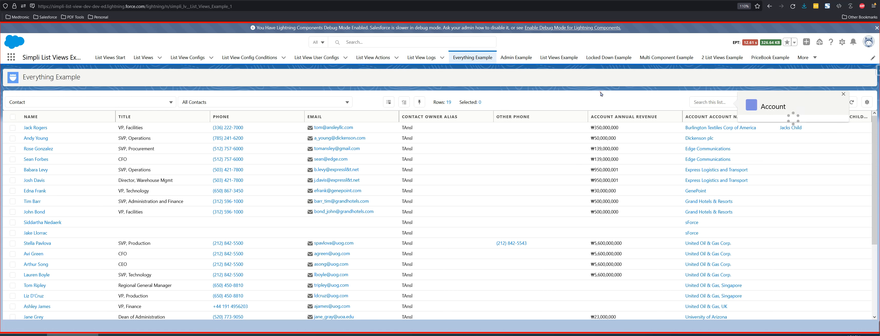
Select the first contact in All Contacts and look through the full list of available actions
{"action": "left_click", "coordinate": [13, 128]}
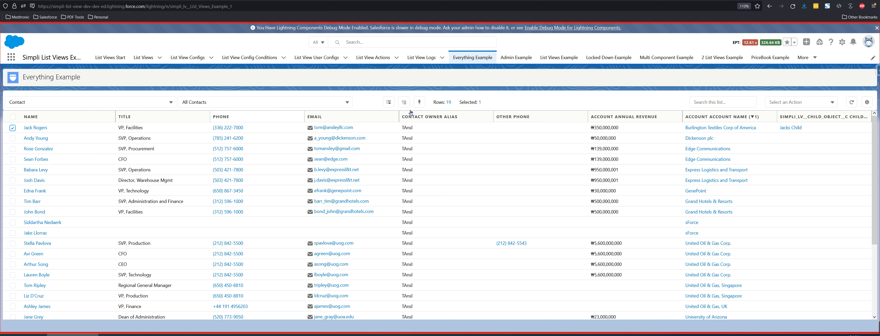
{"action": "left_click", "coordinate": [784, 104]}
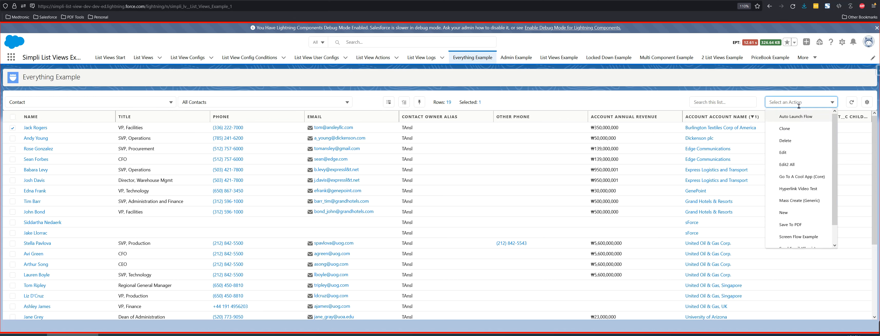
{"action": "left_click_drag", "start_coordinate": [836, 170], "coordinate": [837, 201]}
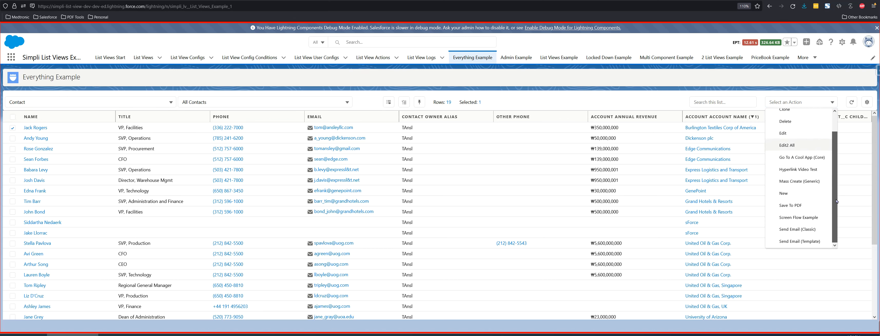
{"action": "left_click", "coordinate": [627, 83]}
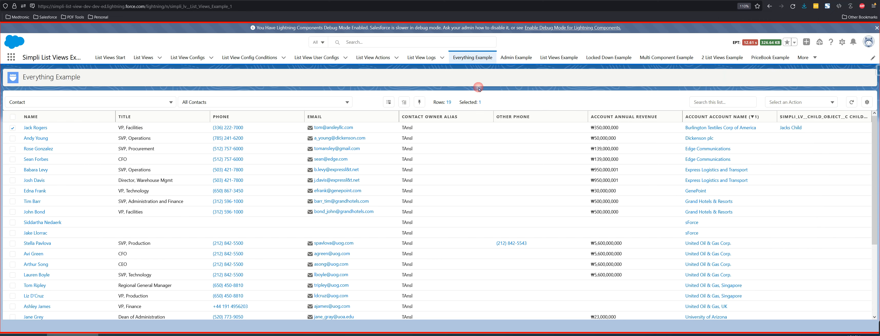
Switch the list to the Account object and display the Platinum and Gold SLA Customers list view
{"action": "left_click", "coordinate": [129, 103]}
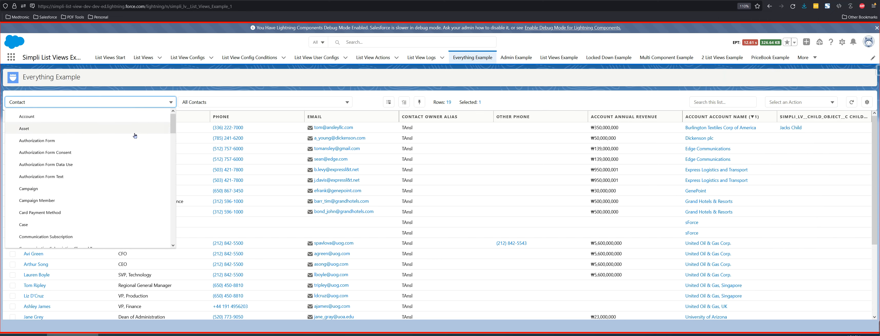
{"action": "left_click", "coordinate": [121, 118]}
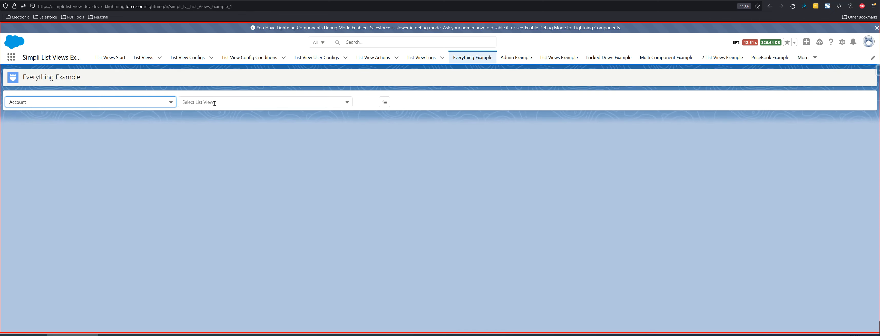
{"action": "left_click", "coordinate": [217, 103]}
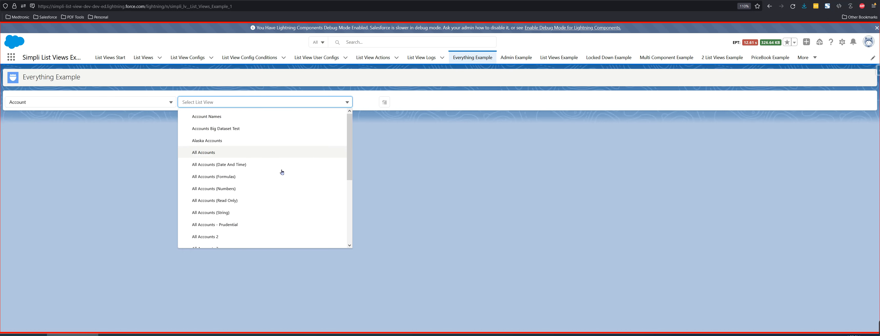
{"action": "scroll", "coordinate": [288, 183], "scroll_direction": "down", "scroll_amount": 3}
{"action": "left_click", "coordinate": [286, 205]}
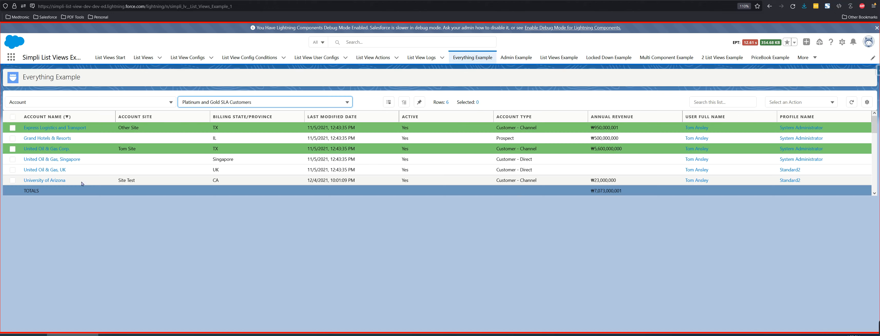
Compare the account actions offered with no record selected and with Express Logistics and Transport selected, leaving the account deselected
{"action": "left_click", "coordinate": [808, 106]}
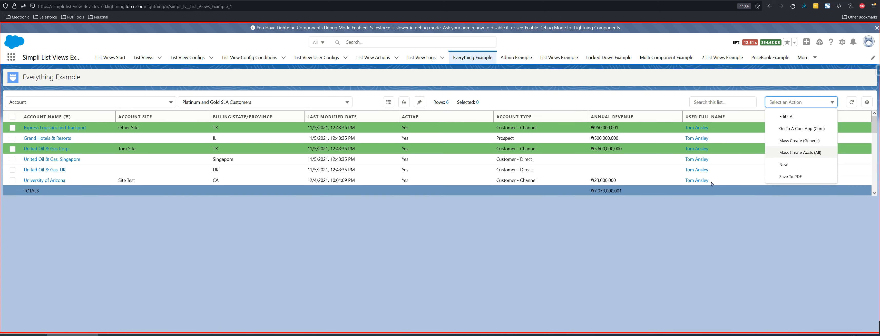
{"action": "left_click", "coordinate": [132, 151]}
{"action": "left_click", "coordinate": [14, 127]}
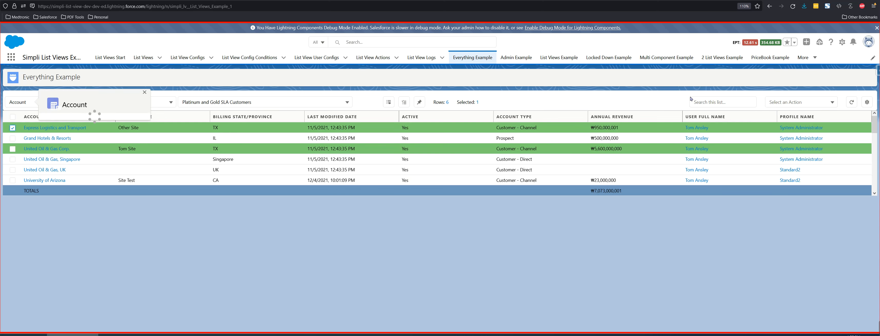
{"action": "left_click", "coordinate": [813, 103]}
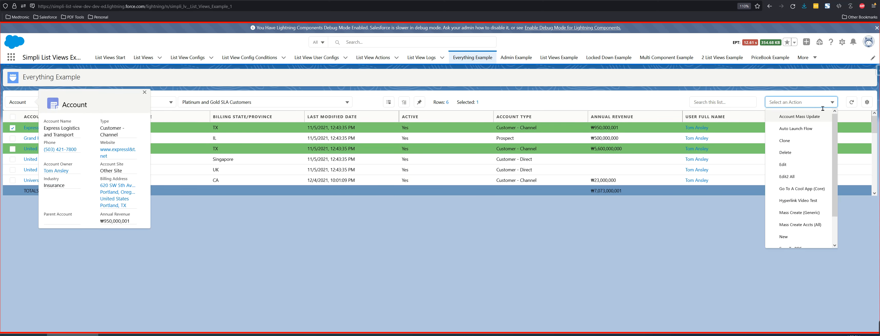
{"action": "left_click_drag", "start_coordinate": [835, 163], "coordinate": [835, 196]}
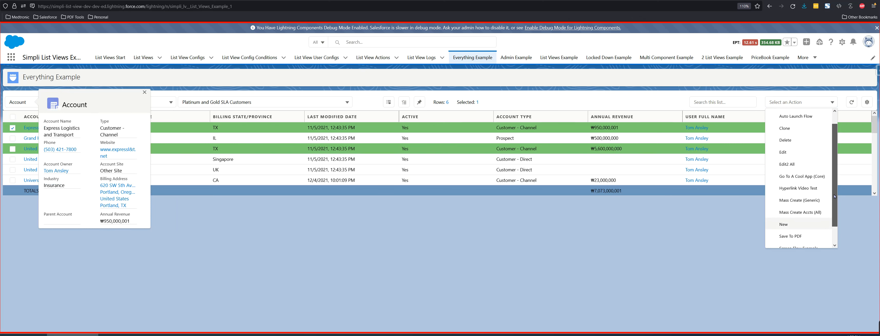
{"action": "scroll", "coordinate": [820, 150], "scroll_direction": "up", "scroll_amount": 1}
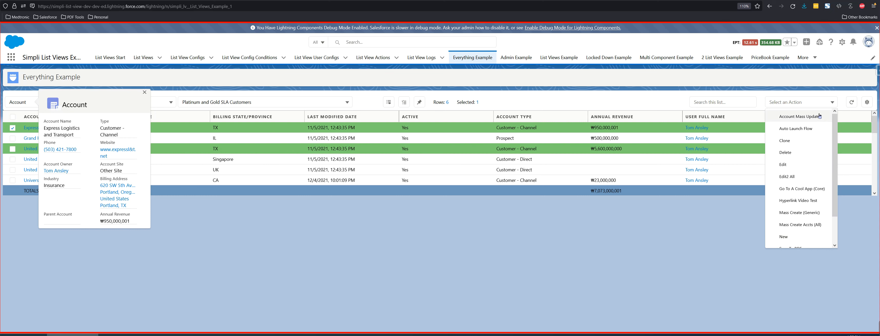
{"action": "left_click", "coordinate": [12, 127]}
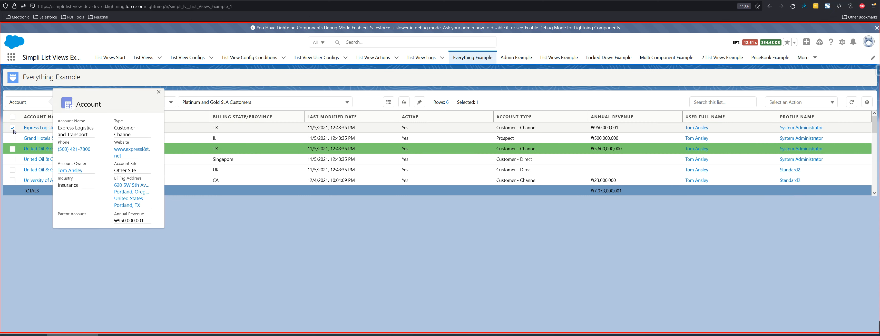
{"action": "left_click", "coordinate": [810, 102]}
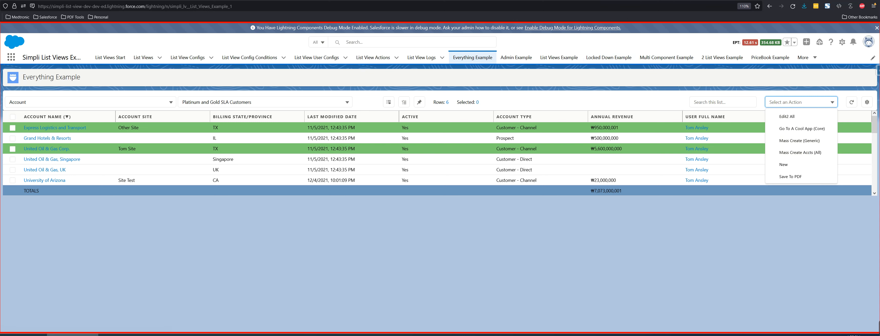
Check the Hyperlink Video Test action record, go back to the List View Actions list, and return to the Everything Example page
{"action": "key", "text": "ctrl+Tab"}
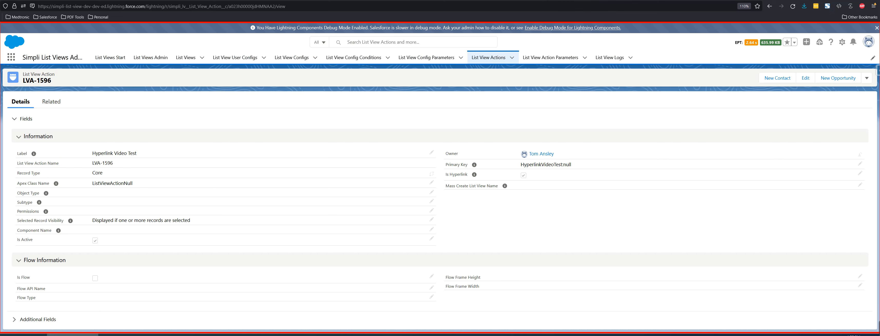
{"action": "key", "text": "ctrl+Tab"}
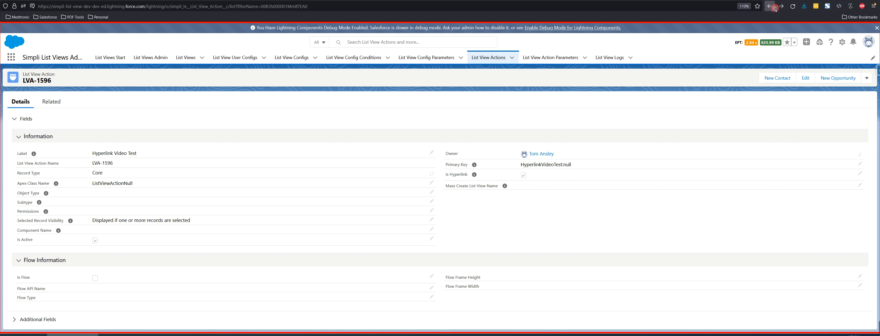
{"action": "left_click", "coordinate": [769, 6]}
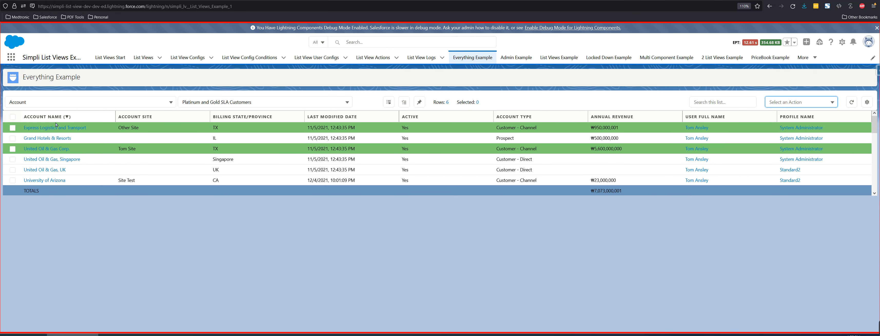
Select Express Logistics and Transport, open the Account Mass Update action to view its editable fields, and cancel it
{"action": "left_click", "coordinate": [13, 127]}
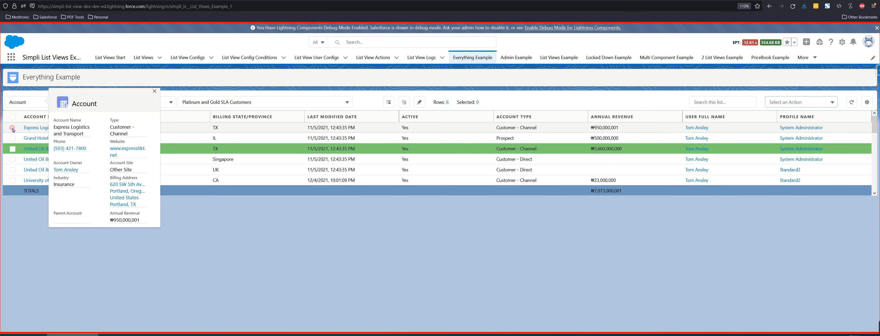
{"action": "left_click", "coordinate": [806, 104]}
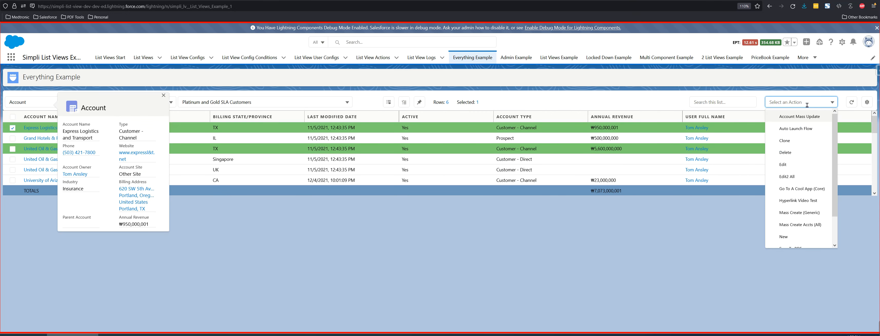
{"action": "left_click", "coordinate": [813, 116]}
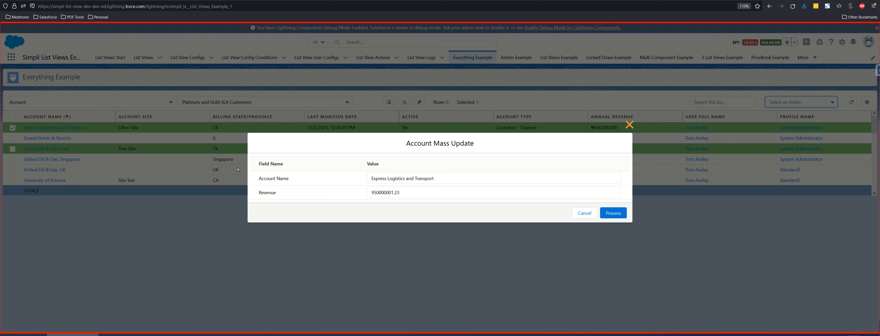
{"action": "left_click", "coordinate": [586, 212]}
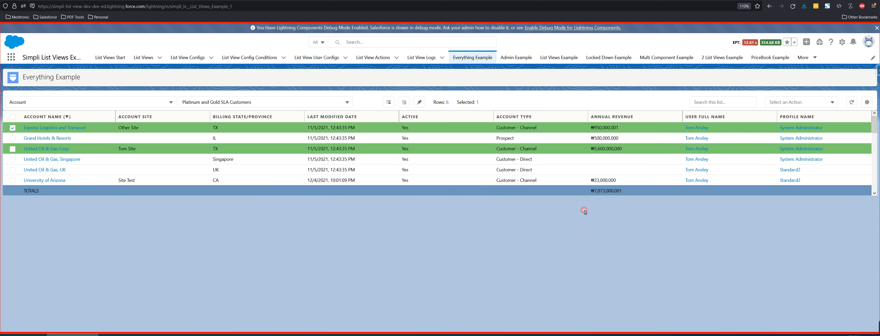
Add Grand Hotels & Resorts to the selection and open the Account Mass Update action for both accounts
{"action": "left_click", "coordinate": [12, 138]}
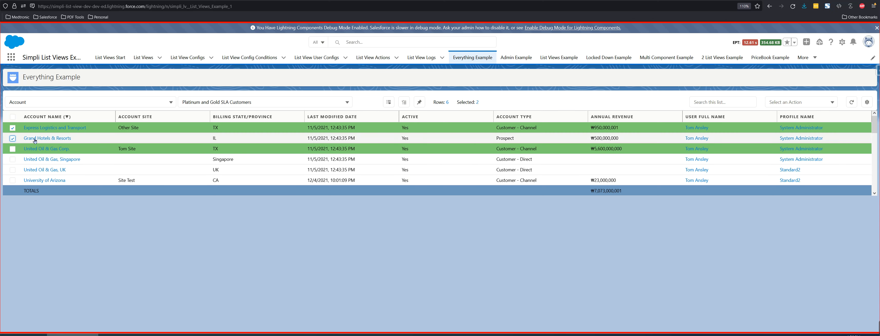
{"action": "left_click", "coordinate": [800, 102]}
{"action": "left_click", "coordinate": [802, 116]}
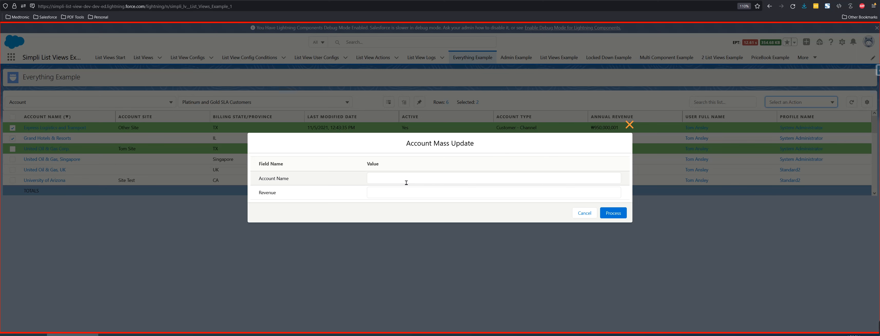
Cancel the Account Mass Update for the two accounts and remove Grand Hotels & Resorts from the selection
{"action": "left_click", "coordinate": [585, 212]}
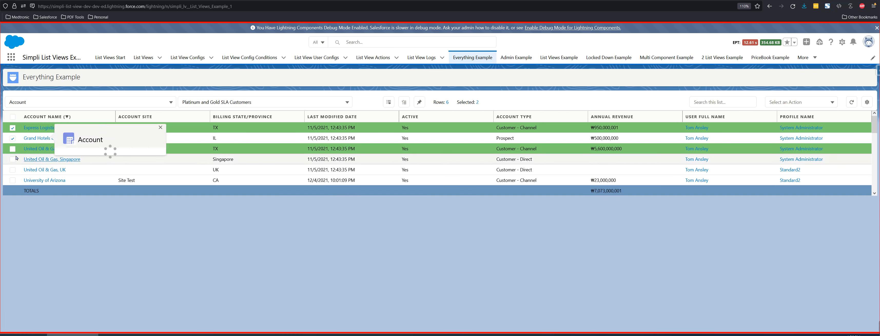
{"action": "left_click", "coordinate": [13, 138]}
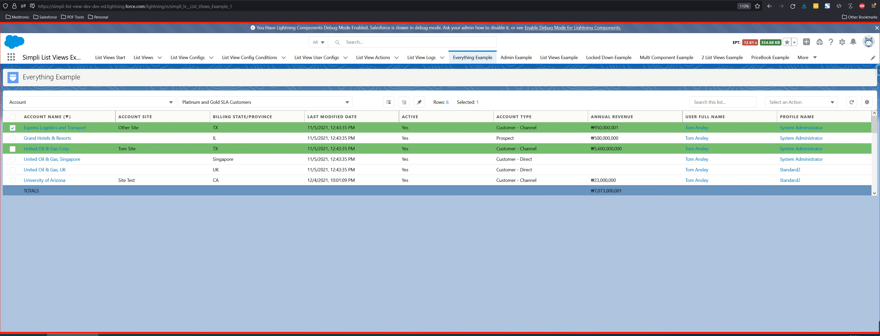
Start a Core action in the Create Action Wizard on the List Views Admin page and view the action types offered
{"action": "key", "text": "ctrl+Tab"}
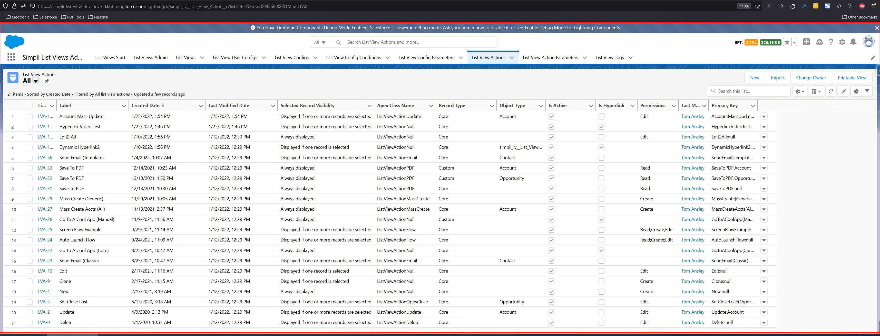
{"action": "key", "text": "ctrl+Tab"}
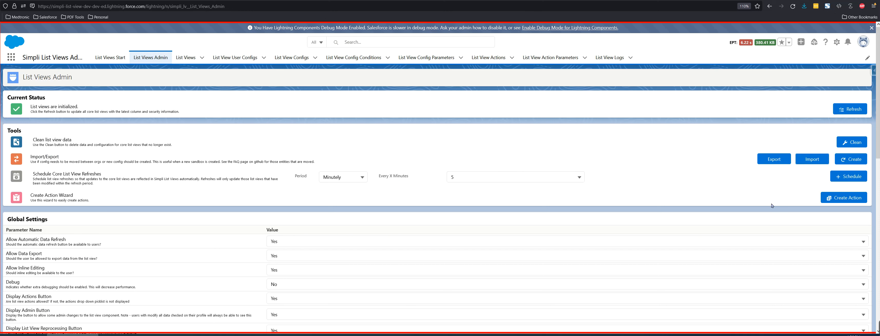
{"action": "left_click", "coordinate": [850, 197]}
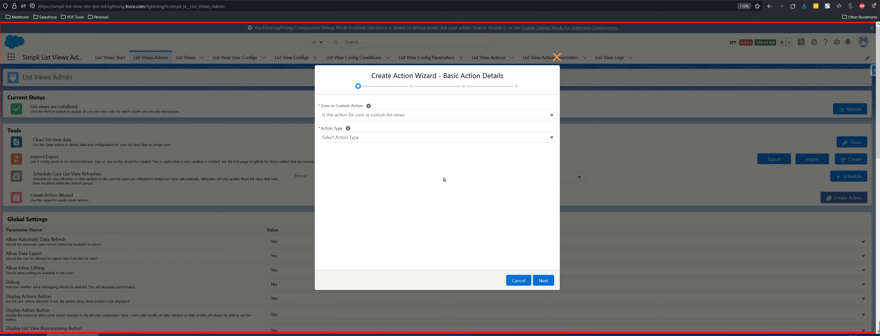
{"action": "left_click", "coordinate": [437, 117]}
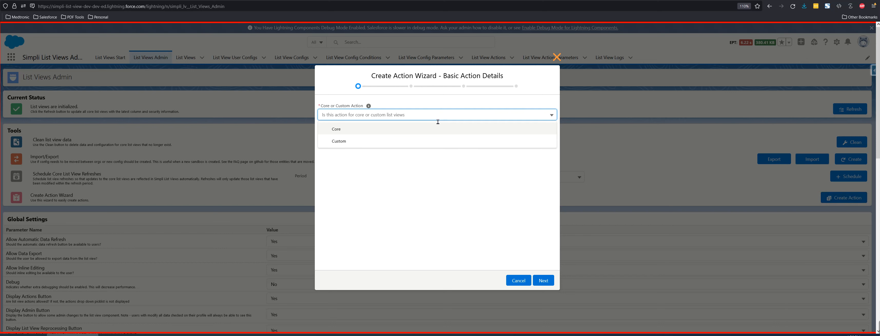
{"action": "left_click", "coordinate": [438, 127]}
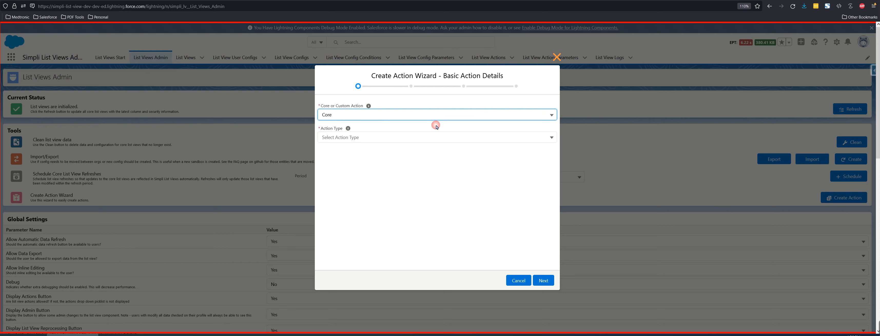
{"action": "left_click", "coordinate": [396, 139]}
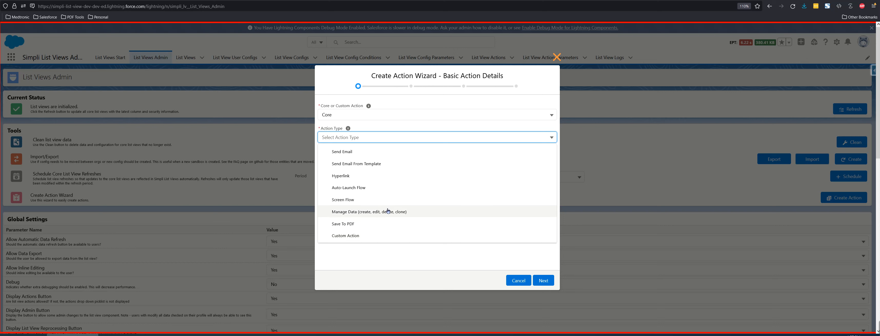
Choose the action type Manage Data (create, edit, delete, clone), review its action subtypes, and cancel the wizard
{"action": "left_click", "coordinate": [361, 212]}
{"action": "left_click", "coordinate": [356, 162]}
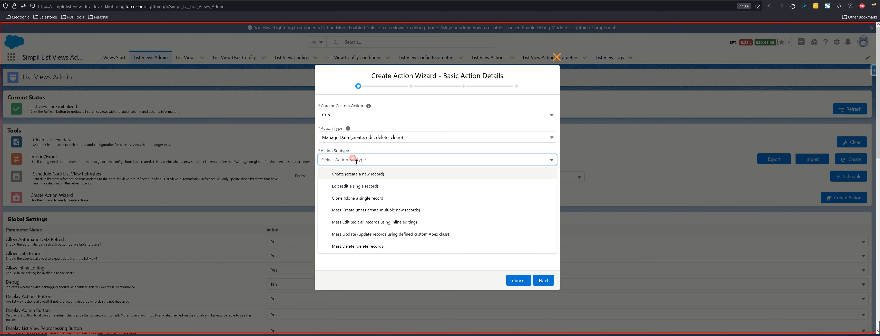
{"action": "left_click", "coordinate": [356, 161]}
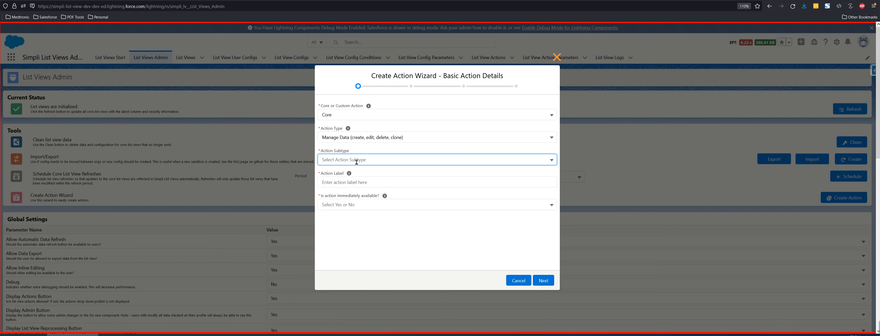
{"action": "left_click", "coordinate": [484, 250]}
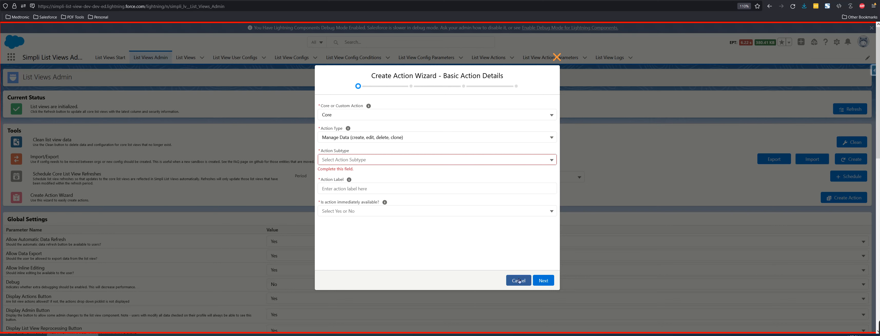
{"action": "left_click", "coordinate": [519, 280]}
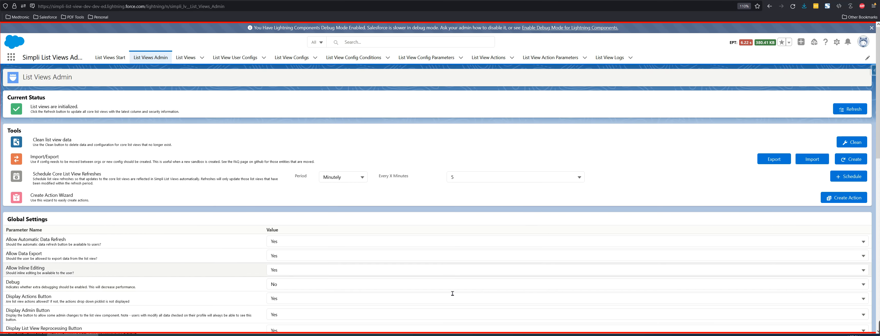
{"action": "left_click", "coordinate": [362, 334]}
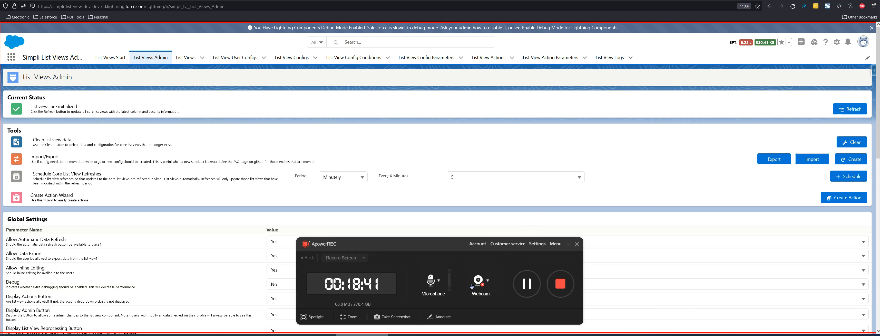